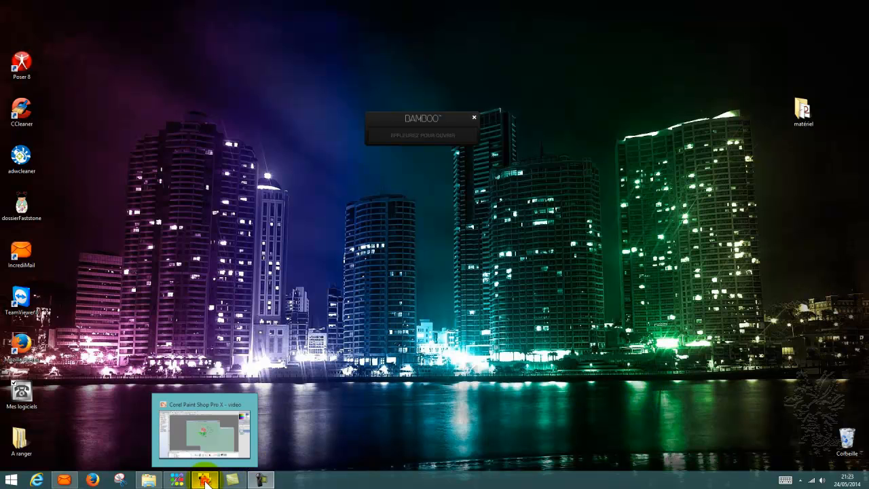
Switch to Corel Paint Shop Pro and duplicate the embroidered rose layer of the video image.
left_click(204, 480)
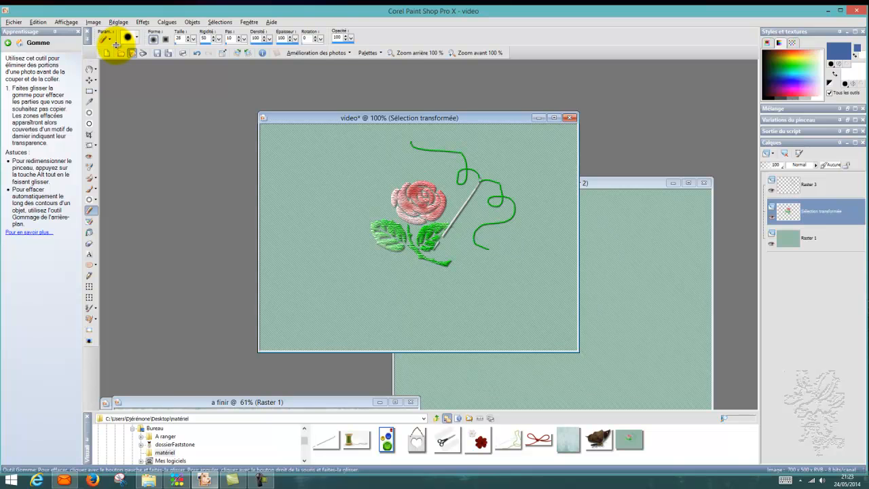
left_click(164, 23)
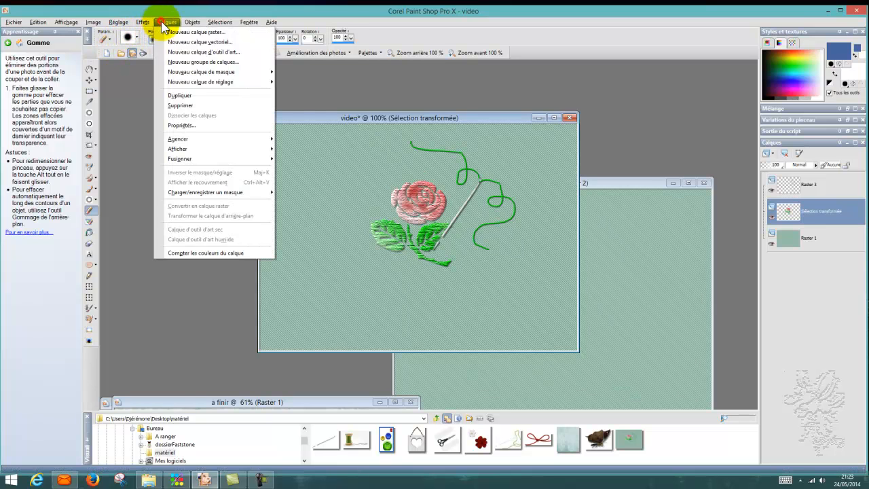
left_click(186, 95)
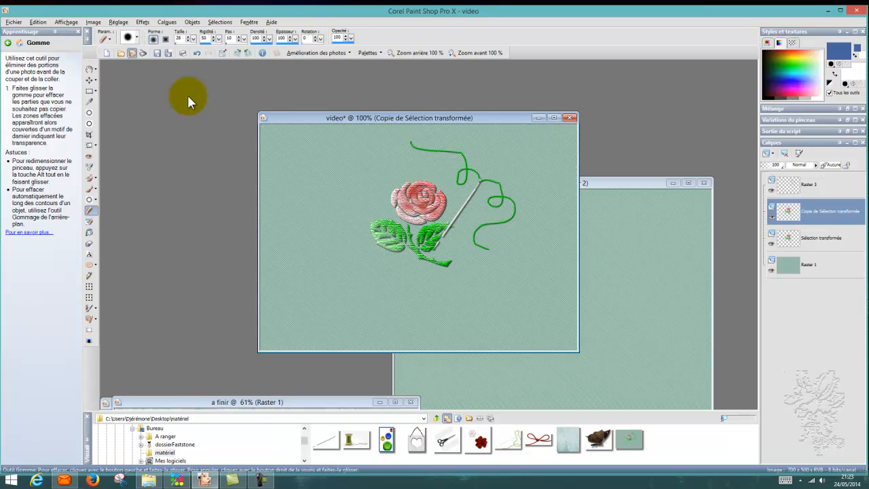
Resize only the duplicated rose layer to 66 percent, keeping its proportions locked.
left_click(95, 23)
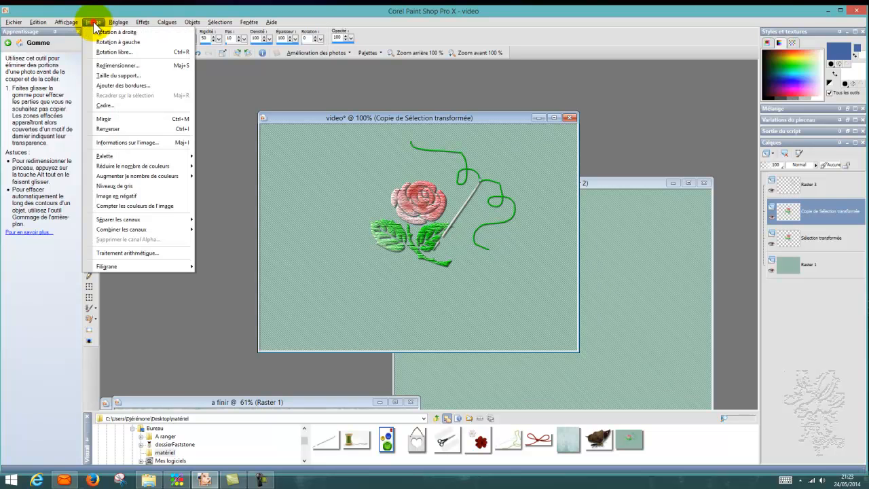
left_click(115, 65)
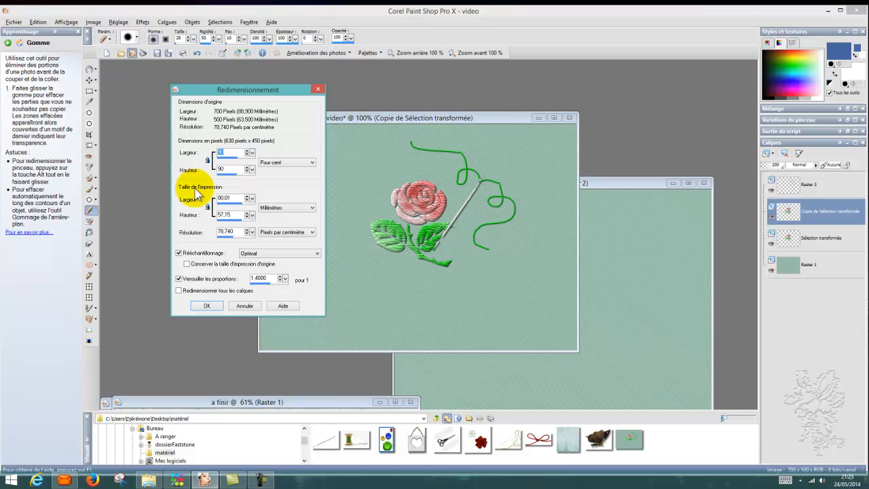
type("65")
key("Up")
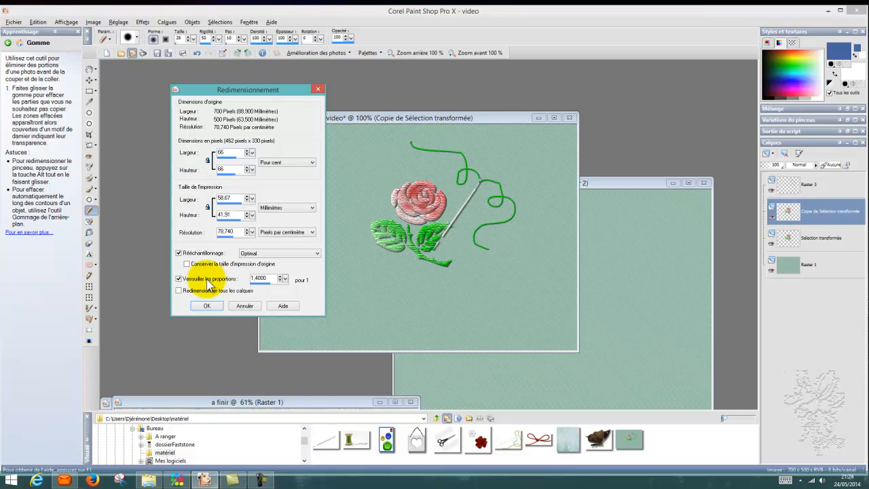
left_click(211, 305)
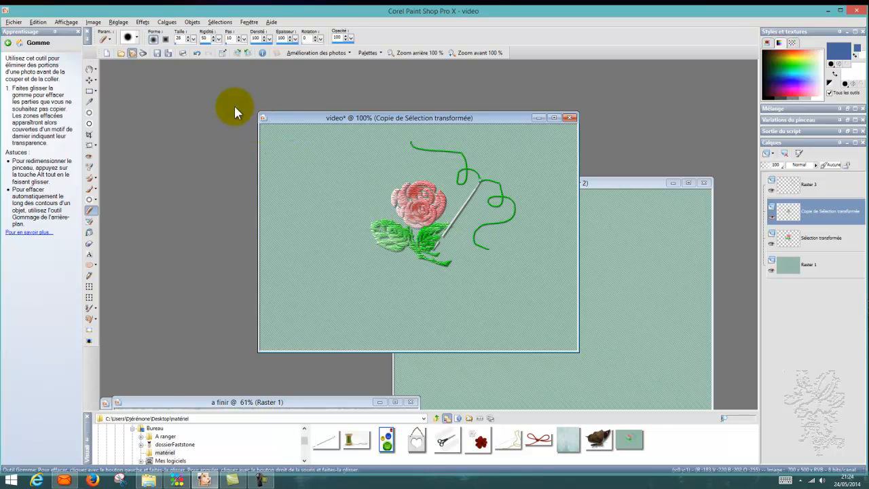
Move the smaller rose below the large rose so that it overlaps the leaves and stem.
left_click(89, 80)
mouse_move(411, 224)
left_mouse_down()
mouse_move(402, 235)
mouse_move(418, 262)
mouse_move(413, 234)
left_mouse_up()
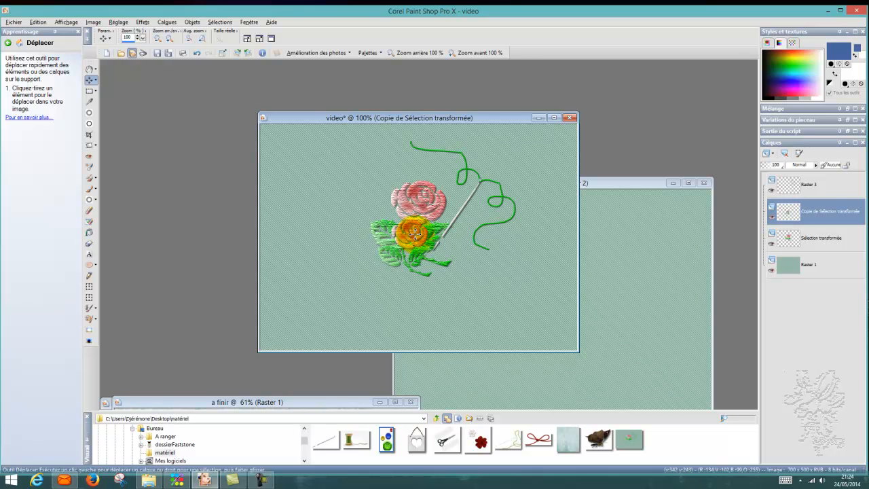
mouse_move(412, 233)
left_mouse_down()
mouse_move(384, 250)
mouse_move(406, 221)
left_mouse_up()
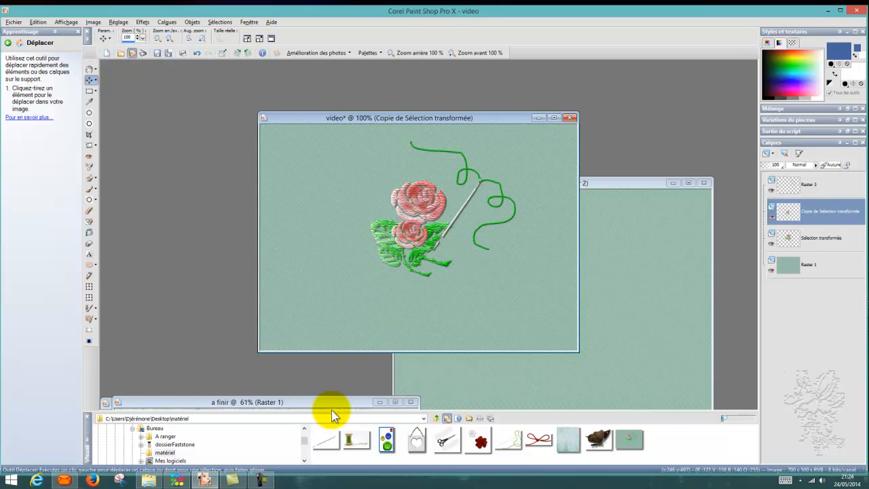
left_click(262, 479)
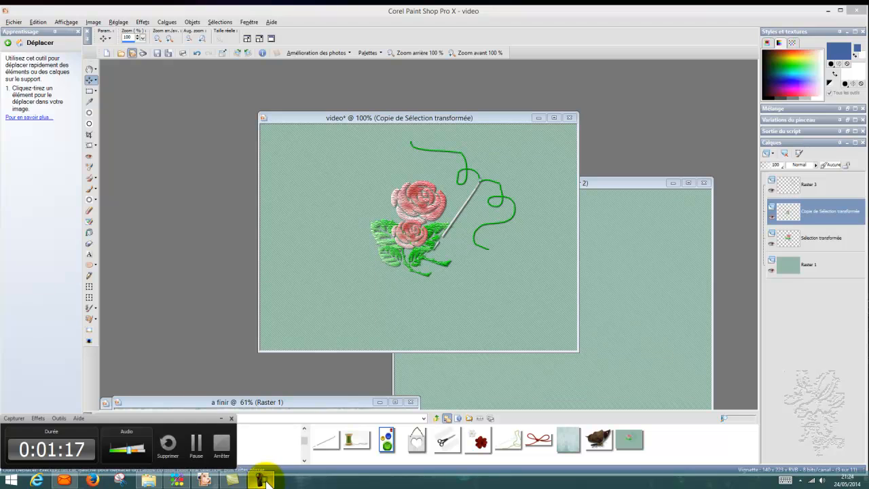
left_click(198, 445)
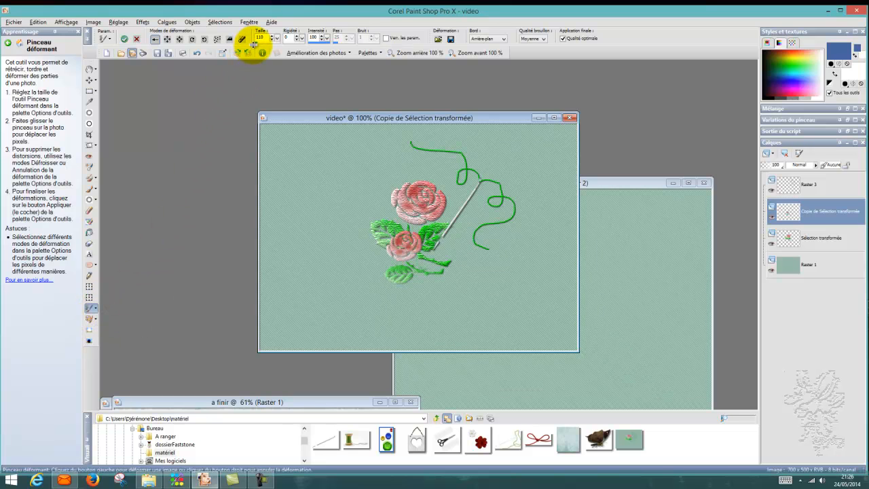
Bend the small rose's stem onto the large rose's stem with Warp Brush strokes.
left_click_drag(406, 270, 415, 268)
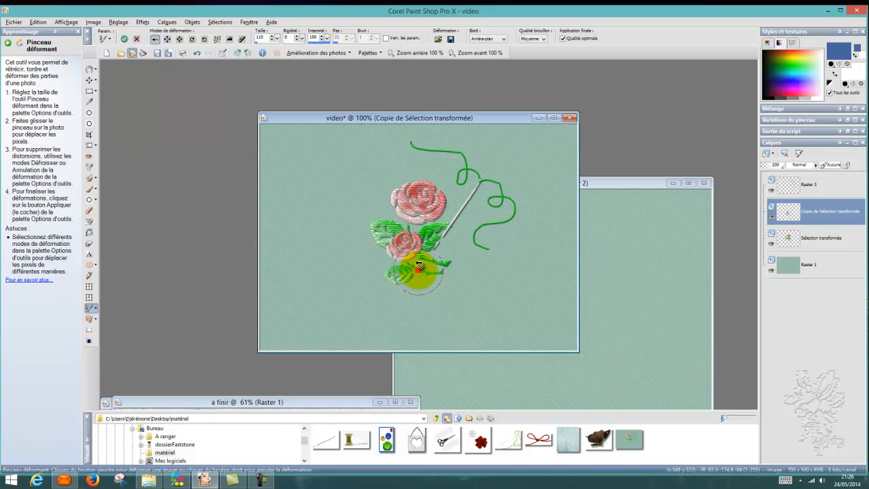
left_click_drag(419, 263, 426, 265)
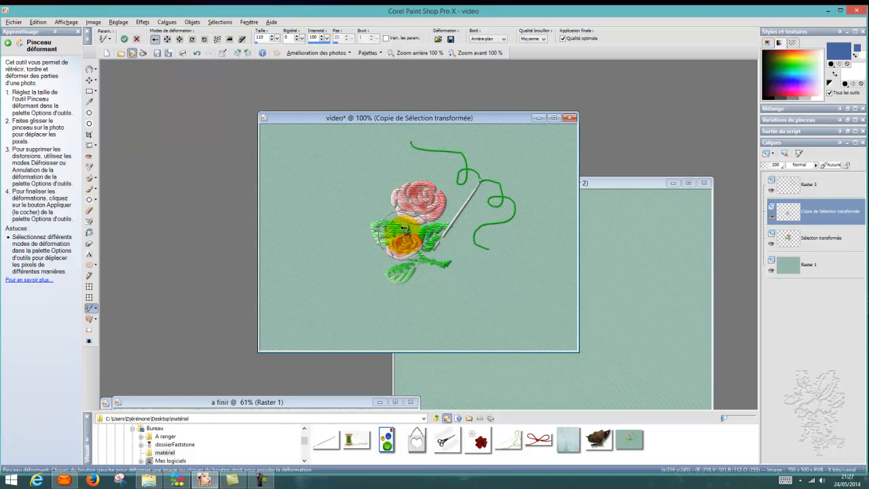
mouse_move(408, 264)
left_mouse_down()
mouse_move(404, 275)
mouse_move(425, 249)
mouse_move(431, 259)
mouse_move(446, 257)
mouse_move(427, 242)
left_mouse_up()
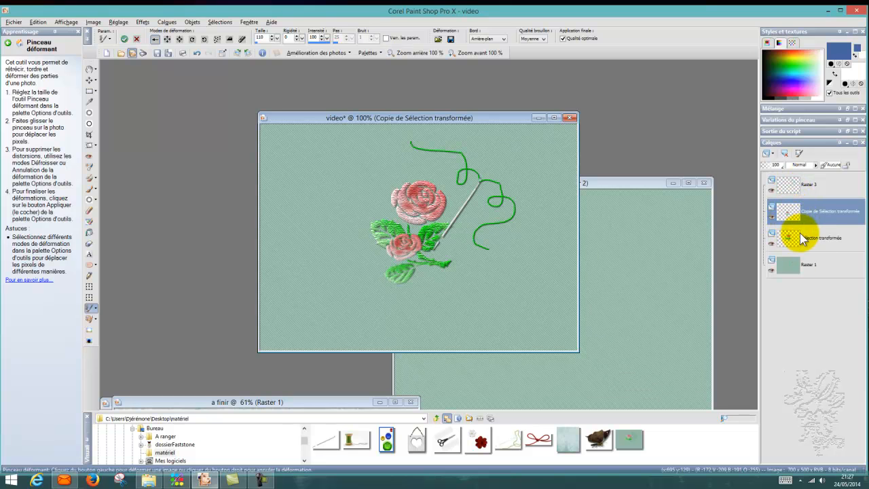
Merge the duplicated small rose layer down into the large rose layer.
mouse_move(801, 262)
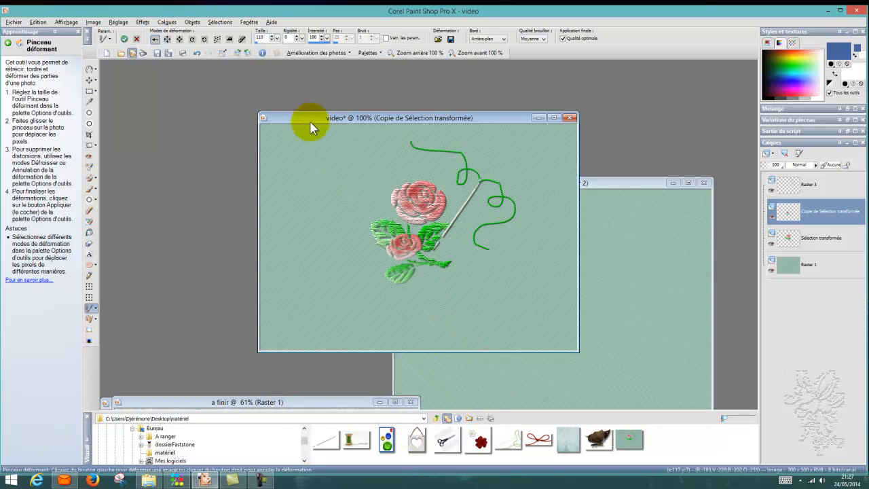
left_click(167, 23)
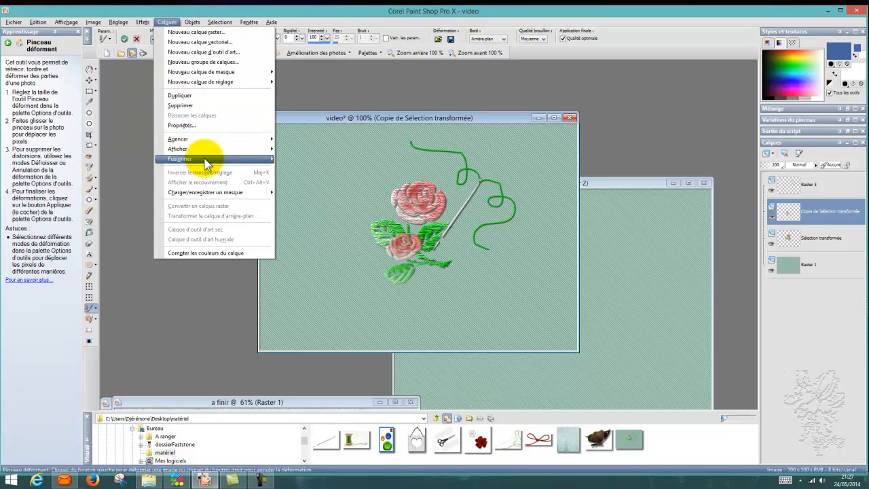
mouse_move(206, 162)
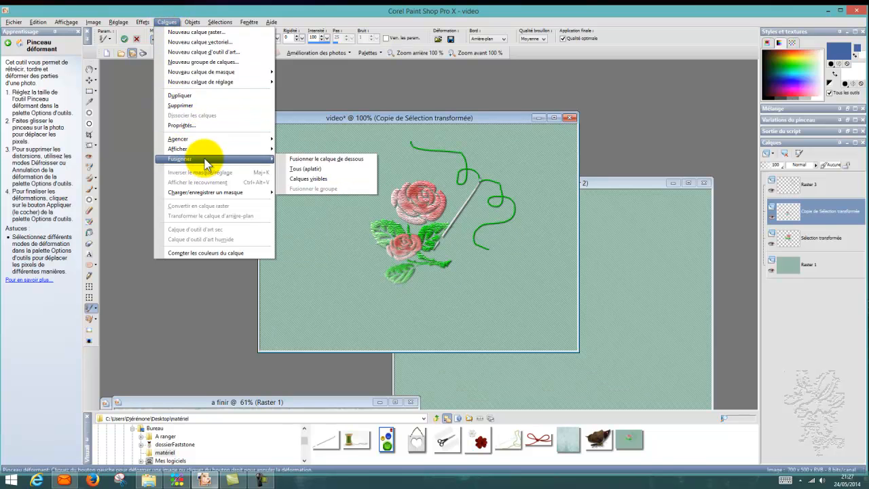
left_click(296, 160)
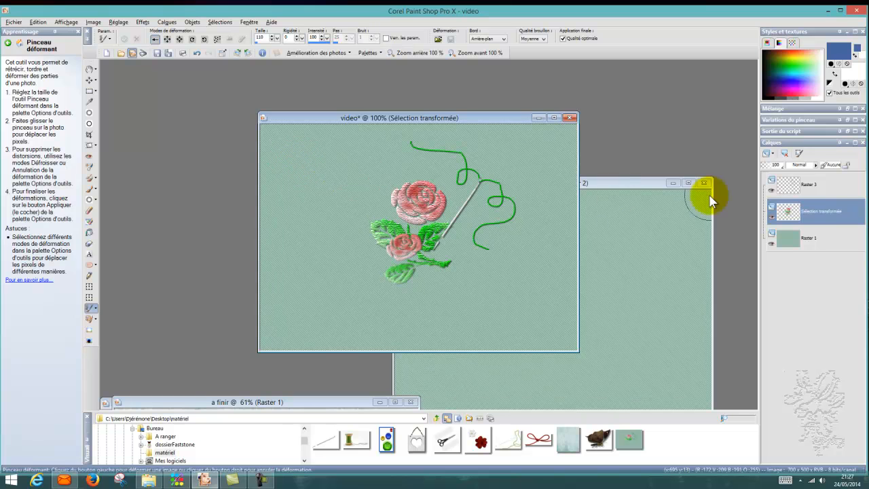
Merge the Raster 3 layer down into the rose embroidery layer.
left_click(842, 184)
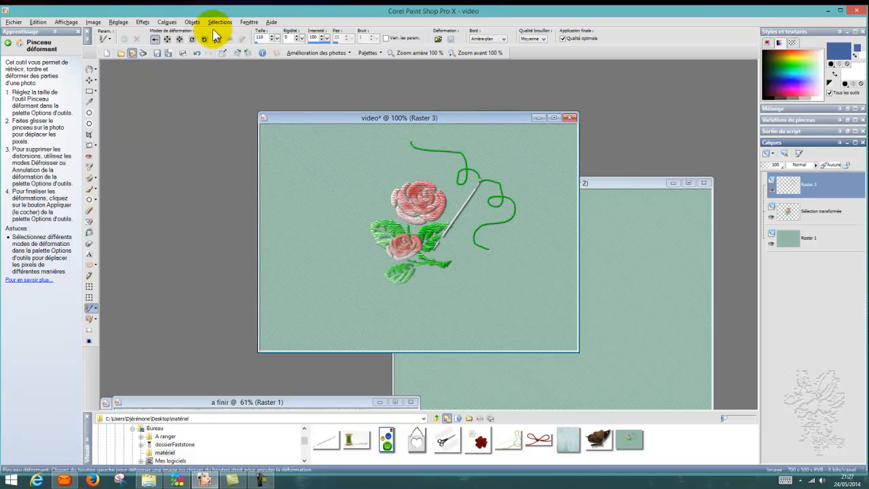
left_click(167, 22)
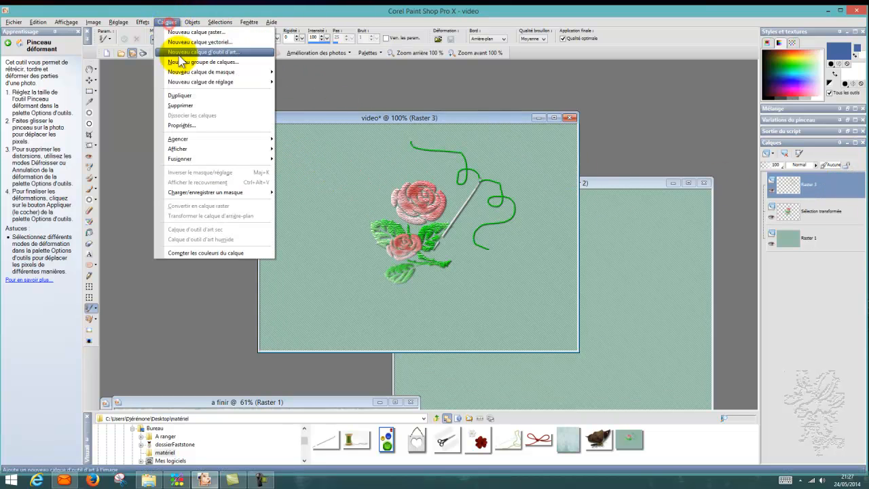
mouse_move(216, 159)
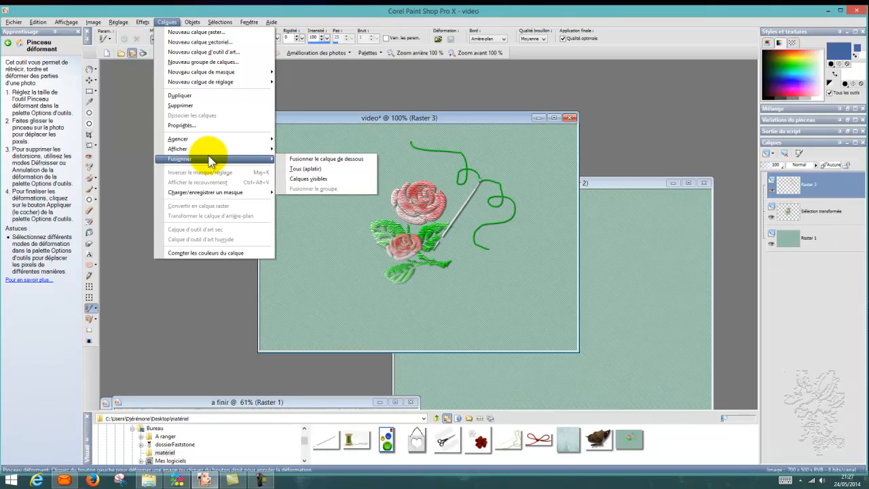
left_click(339, 159)
mouse_move(375, 158)
left_mouse_down()
mouse_move(477, 140)
mouse_move(518, 186)
left_mouse_up()
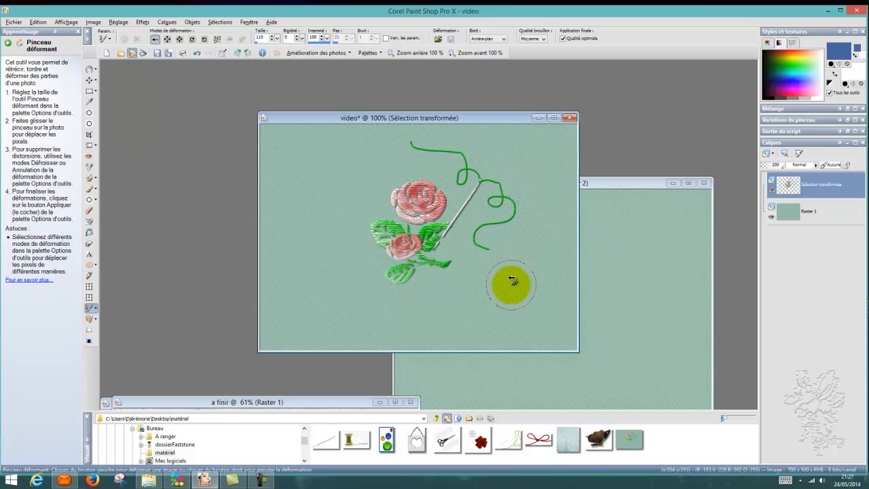
Open the blue textured papier image from the matériel folder, shift its window and return to the video image.
double_click(569, 441)
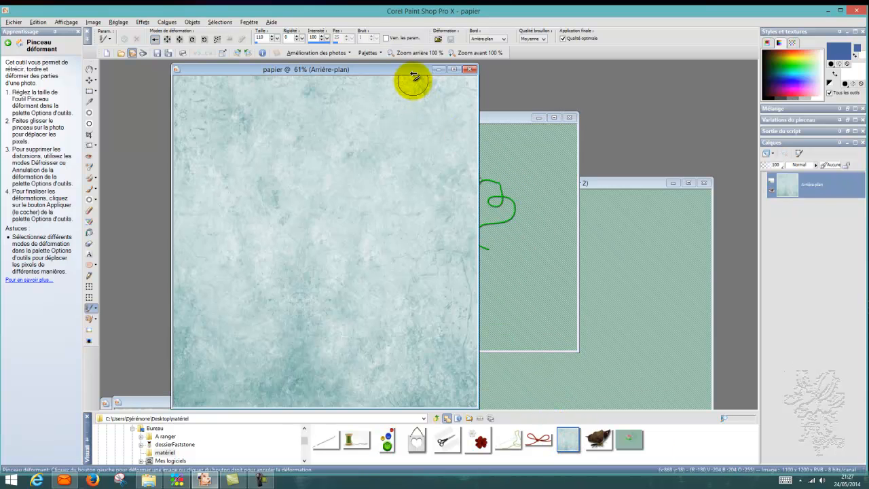
left_click_drag(406, 70, 408, 64)
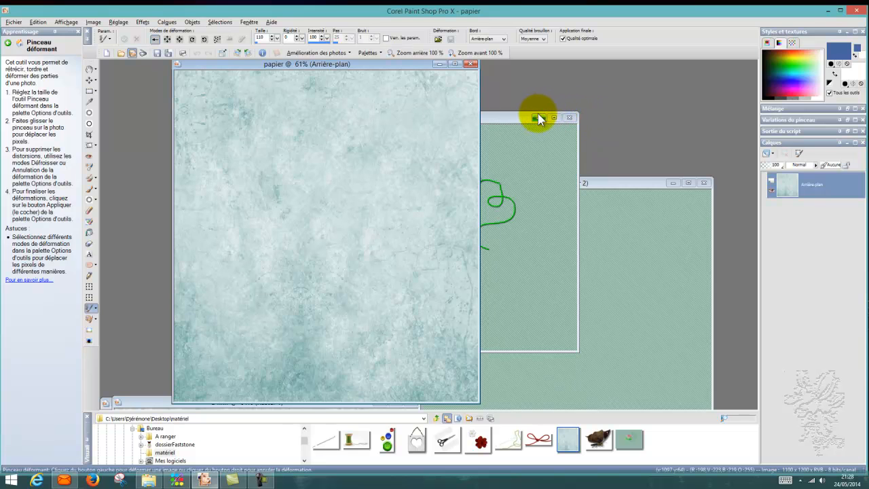
left_click(515, 121)
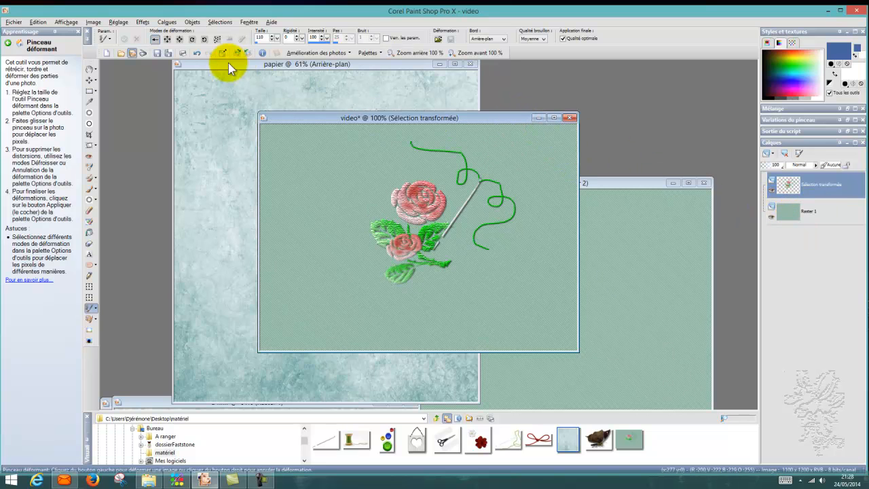
Copy the green fabric layer Raster 1 of the video image.
left_click(43, 25)
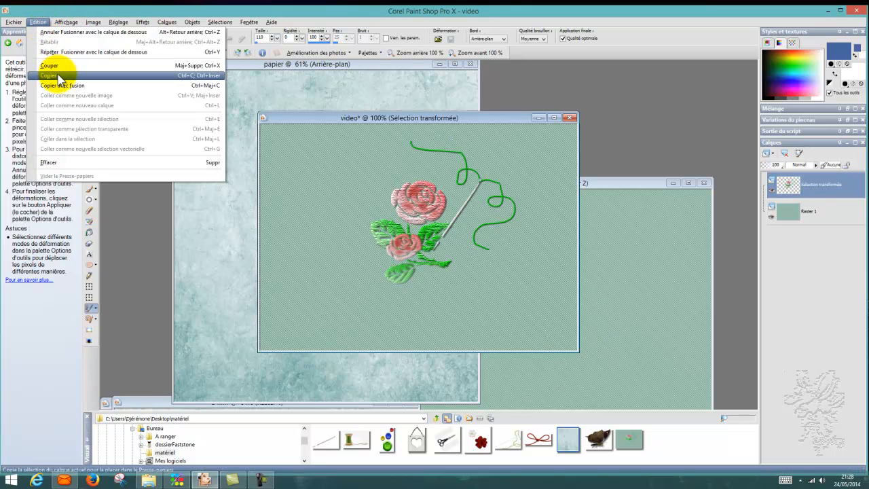
left_click(840, 215)
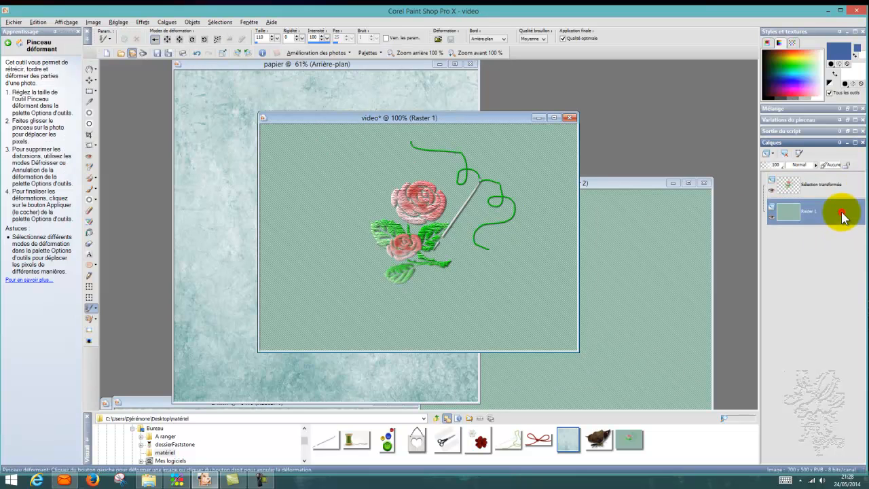
left_click(36, 23)
left_click(46, 76)
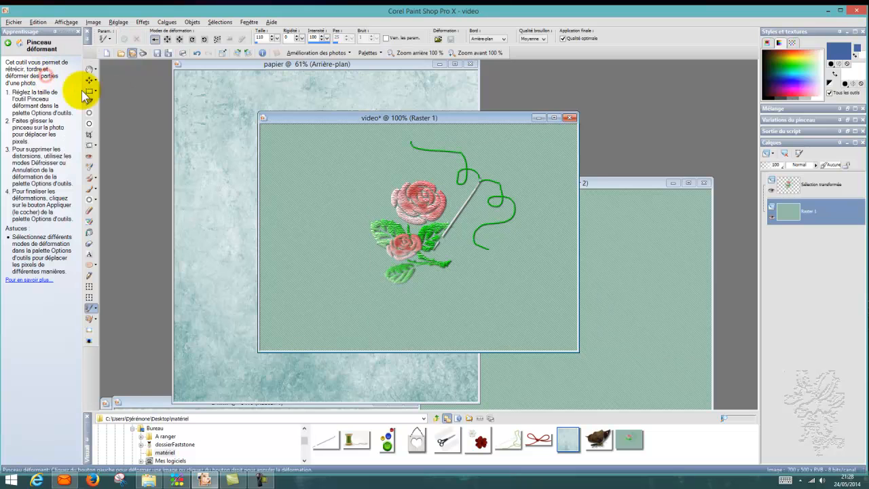
Paste the copied green fabric into the papier image as a new layer and activate the Move tool.
left_click(217, 65)
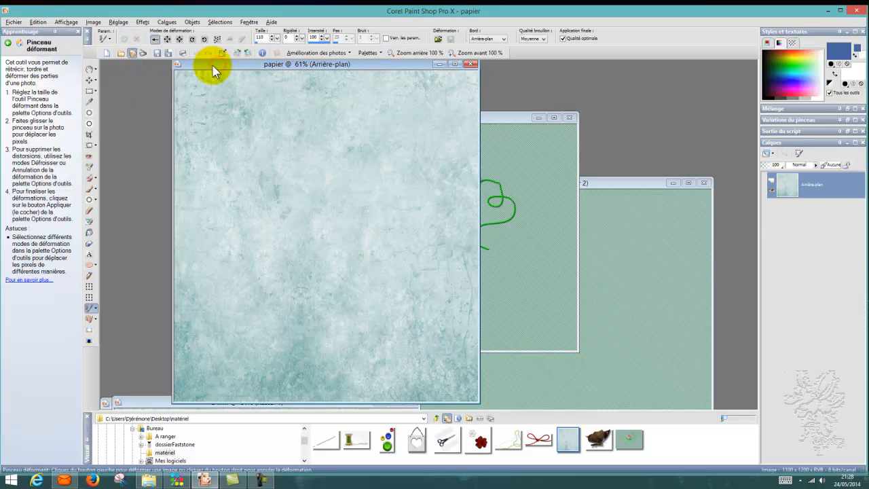
left_click(37, 23)
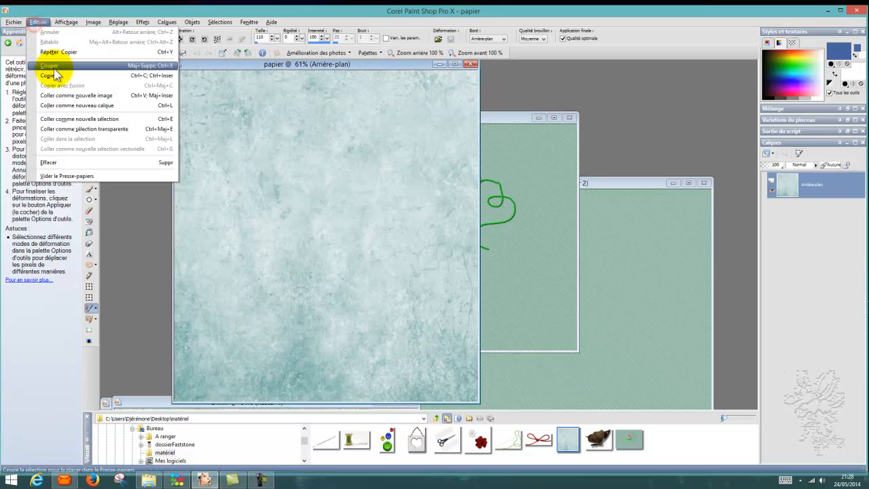
left_click(71, 106)
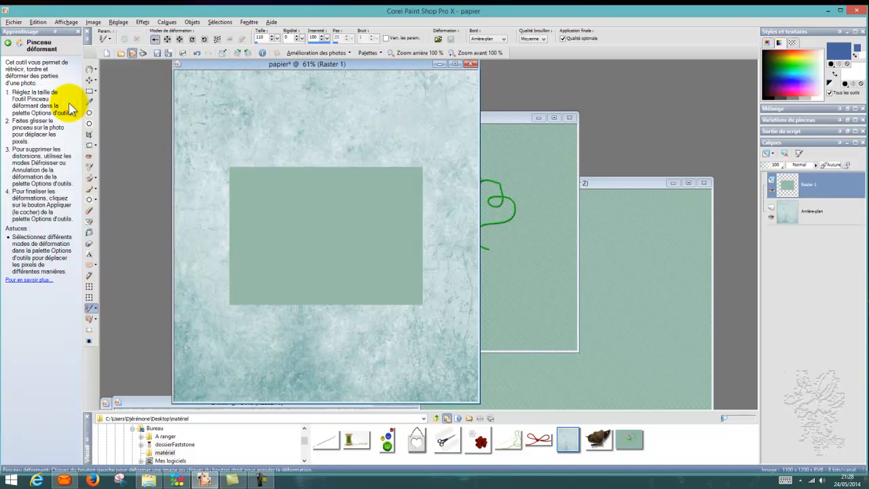
left_click(90, 81)
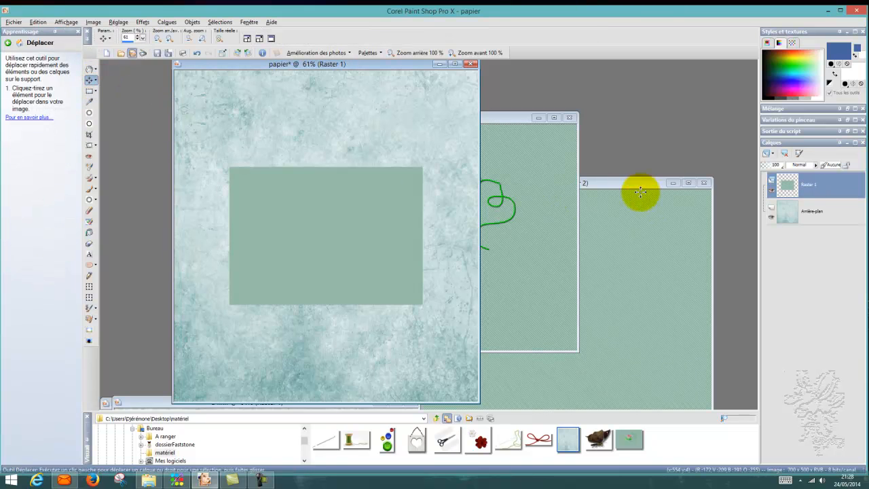
Copy the rose embroidery layer Sélection transformée of the video image.
left_click(520, 119)
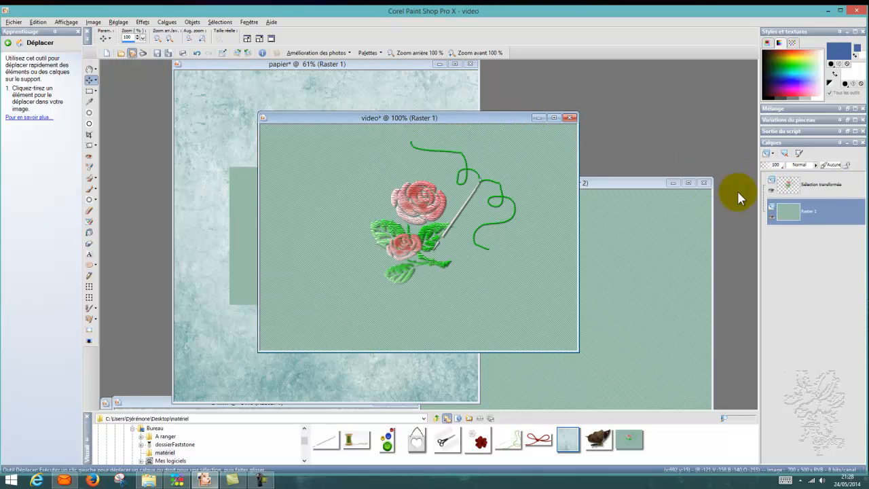
mouse_move(823, 197)
left_click(793, 187)
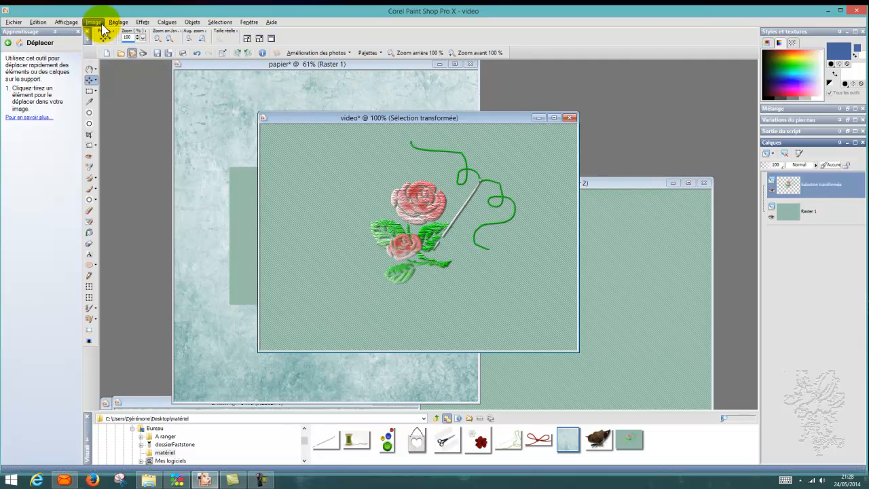
left_click(39, 22)
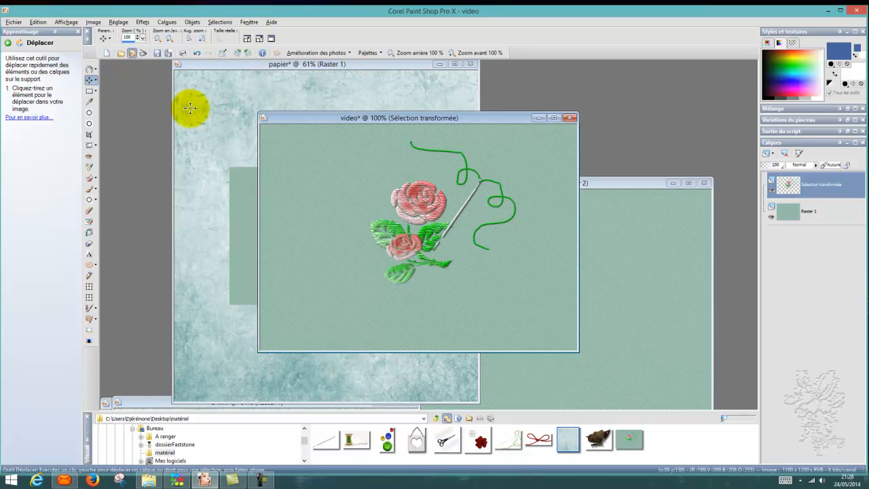
Paste the copied rose embroidery into the papier image as a new layer.
left_click(217, 64)
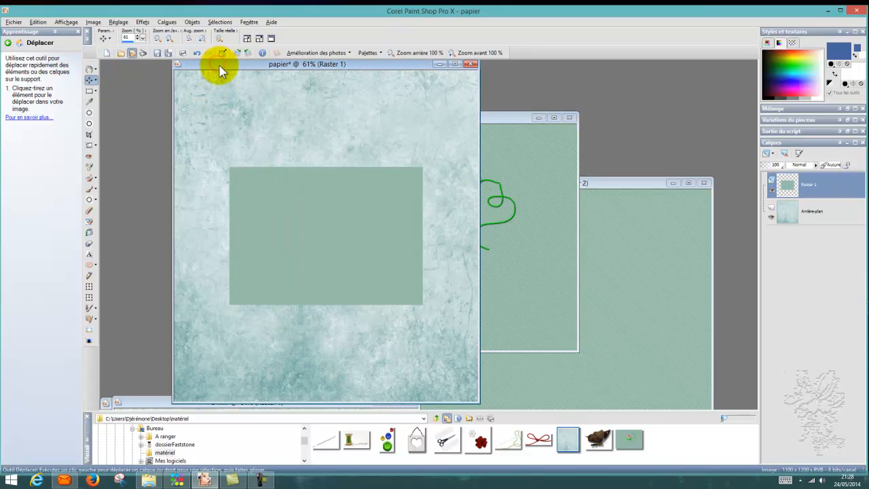
left_click(38, 23)
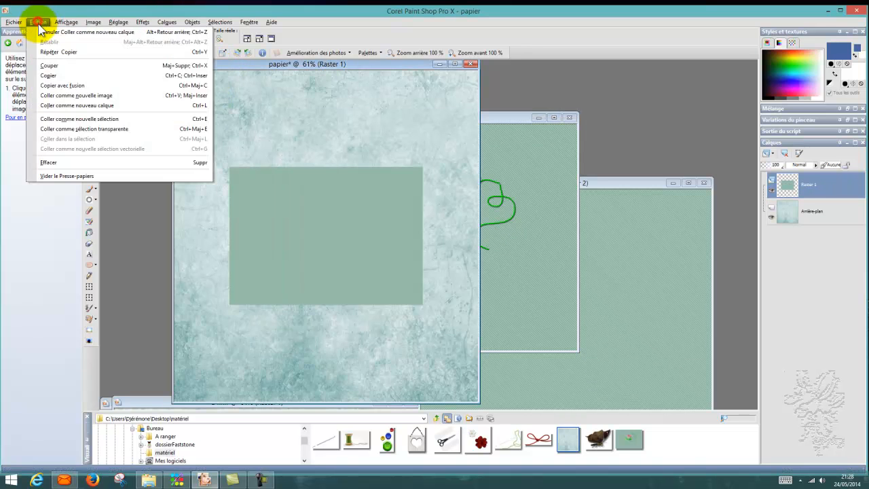
left_click(78, 106)
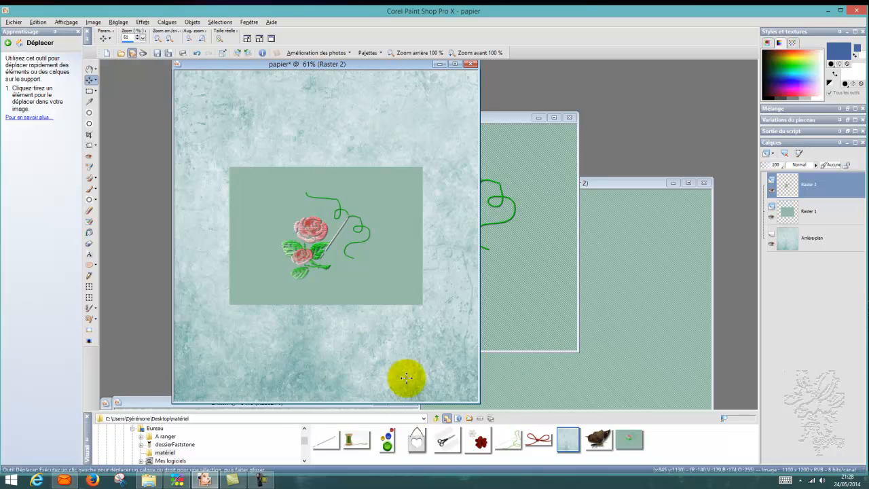
Open the heart frame image cadrecoeur from the matériel folder and copy its layer.
double_click(418, 443)
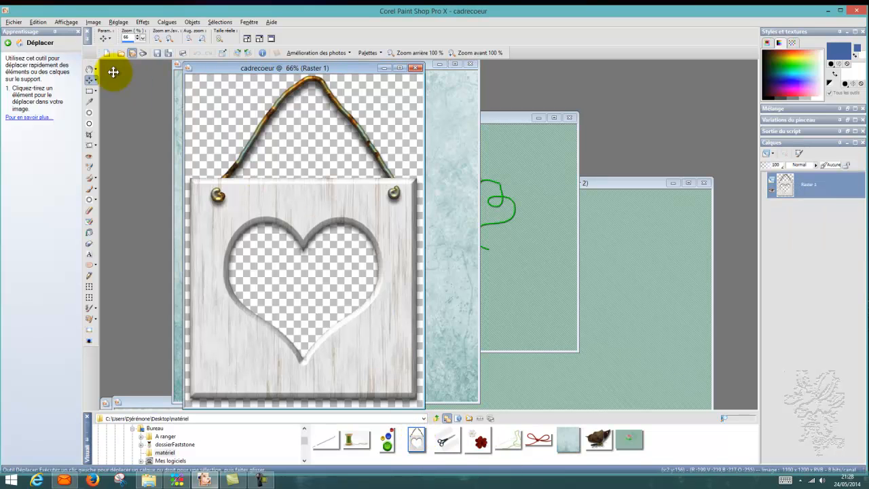
left_click(36, 22)
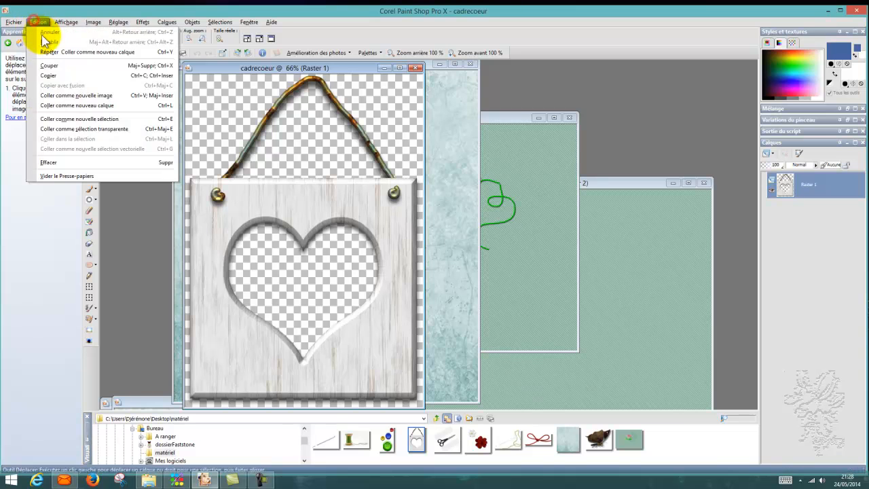
left_click(63, 77)
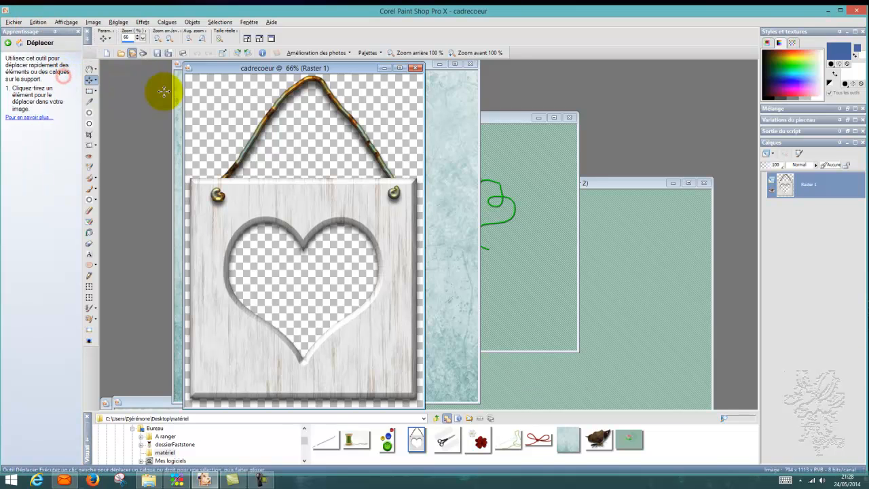
Paste the heart frame into the papier image as a new layer and place it at the top of the layer stack.
left_click(444, 83)
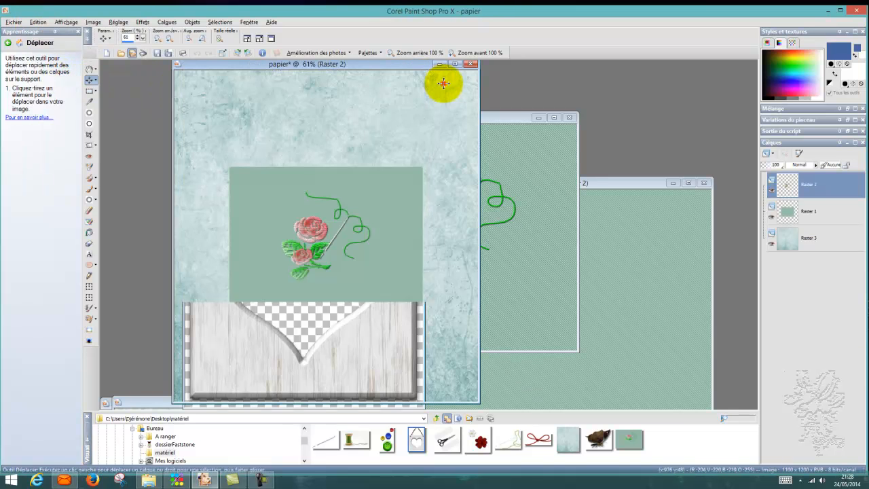
left_click(38, 22)
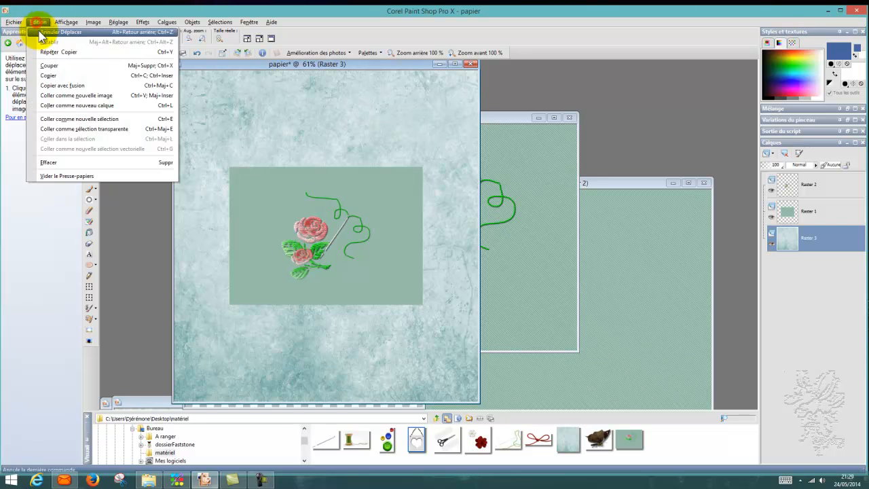
left_click(74, 105)
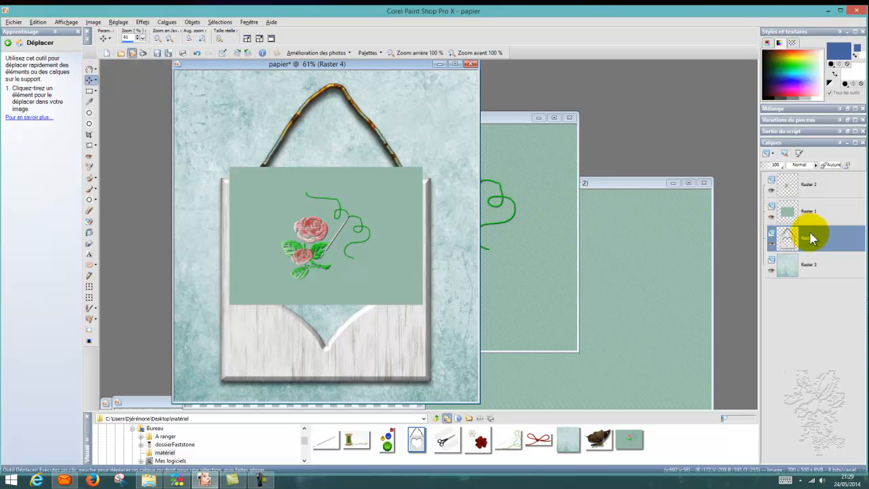
mouse_move(815, 233)
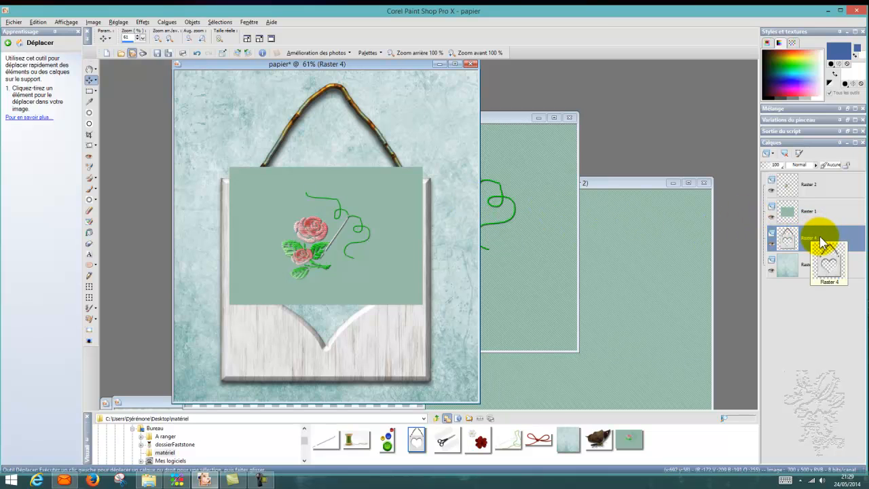
left_click_drag(831, 239, 836, 180)
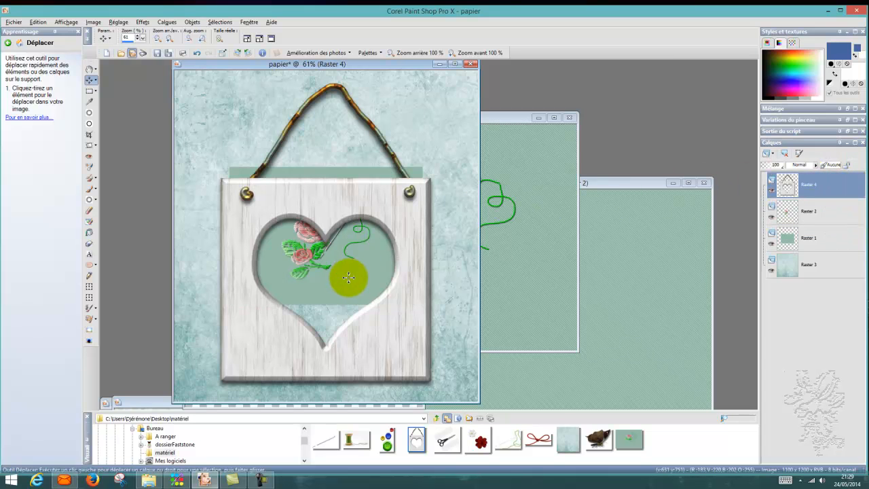
Move the green fabric and the rose embroidery down so that both fit inside the frame's heart opening.
left_click(348, 277)
left_click_drag(348, 277, 318, 287)
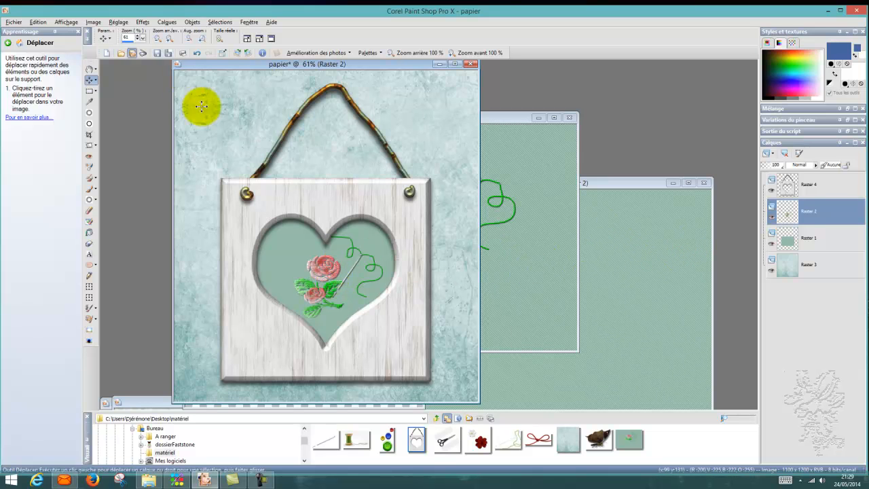
Sharpen the rose embroidery layer Raster 2 with the Netteté adjustment.
left_click(836, 213)
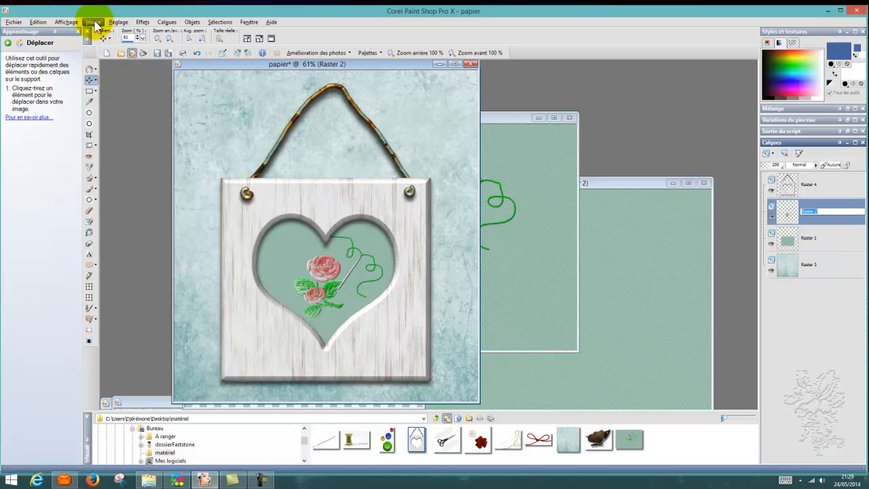
left_click(116, 22)
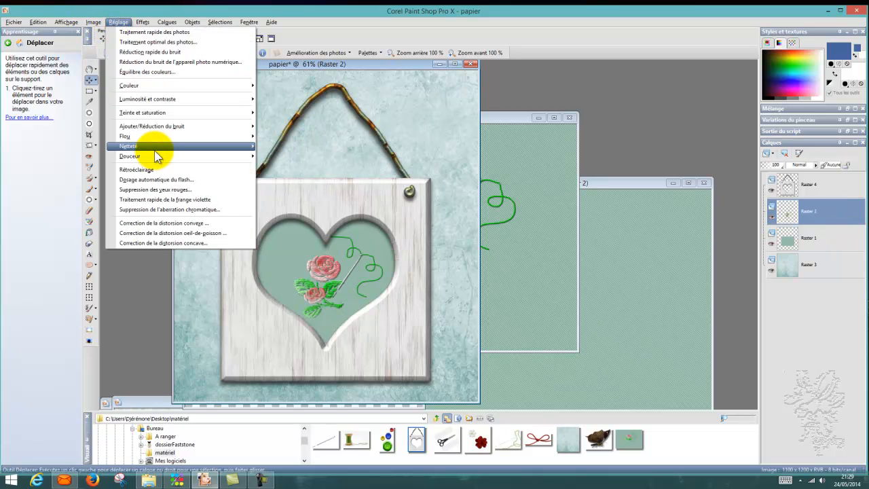
mouse_move(154, 148)
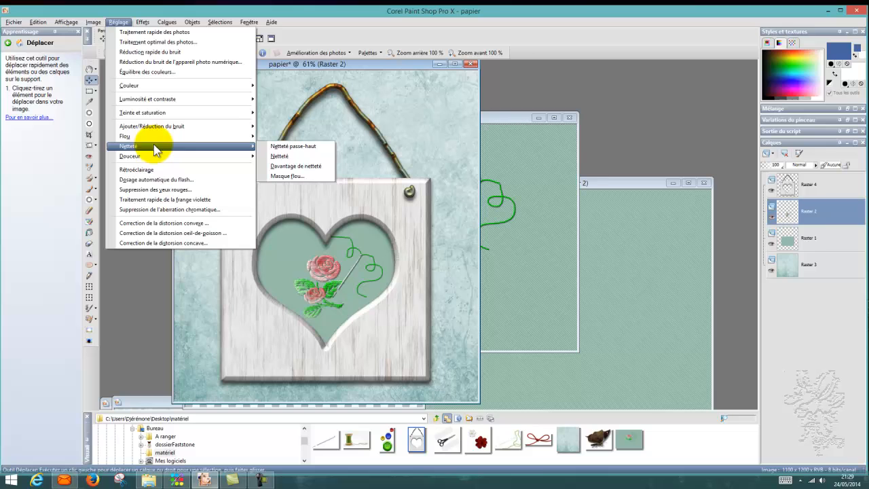
left_click(292, 156)
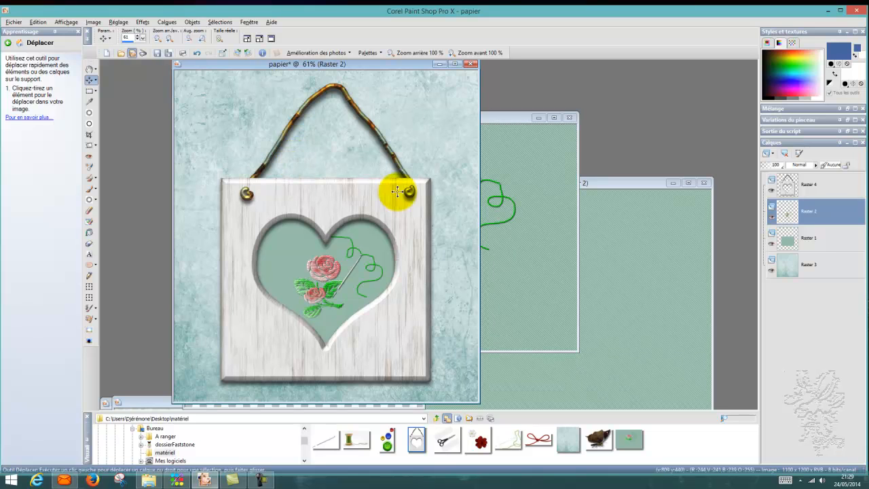
Apply an Ombre portée to the embroidery layer with horizontal offset 1, opacity 54, blur 2,00 and black colour.
mouse_move(805, 228)
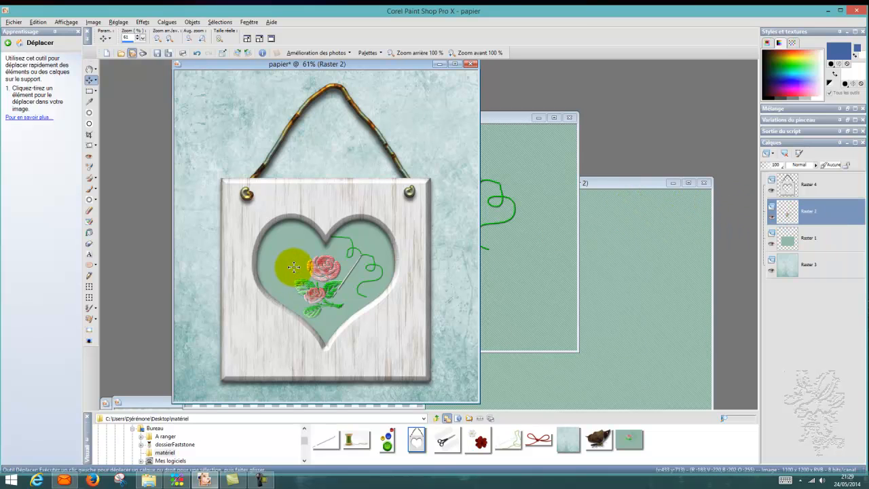
left_click_drag(299, 260, 355, 259)
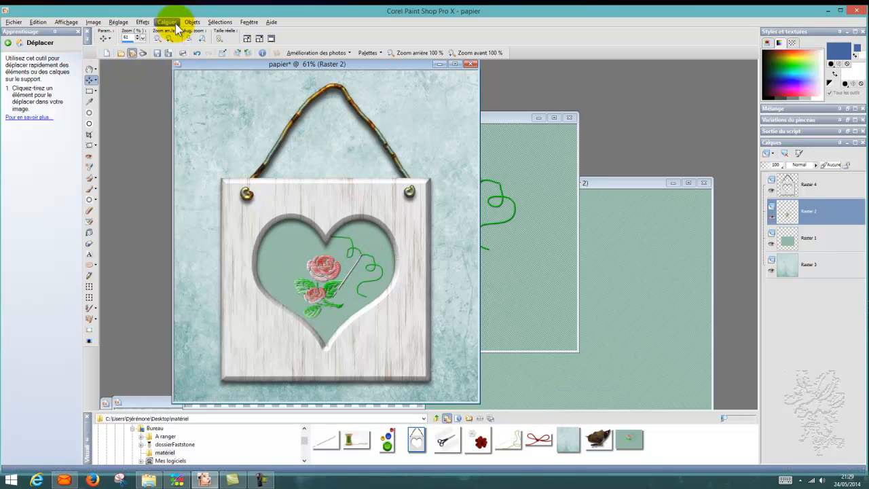
left_click(142, 22)
mouse_move(158, 45)
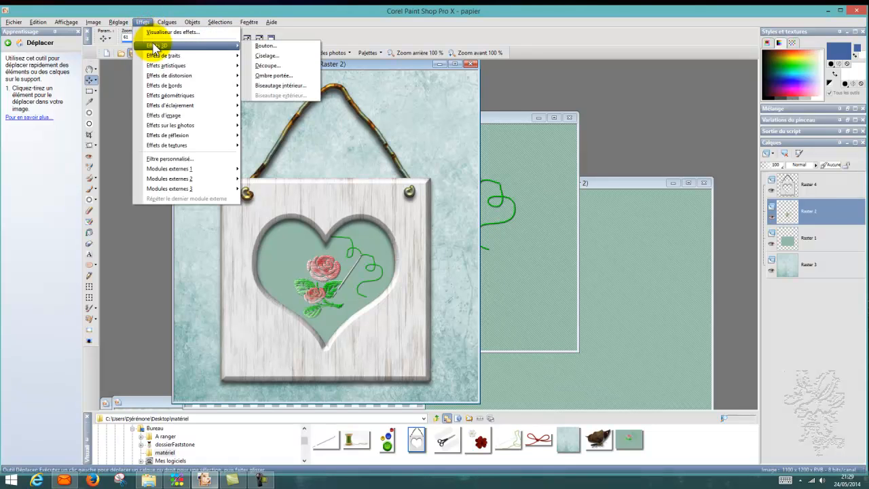
left_click(280, 76)
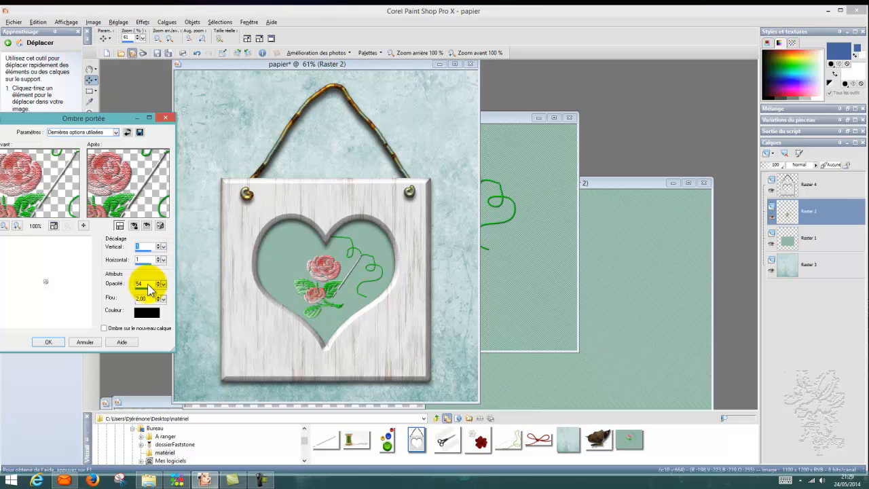
left_click(59, 340)
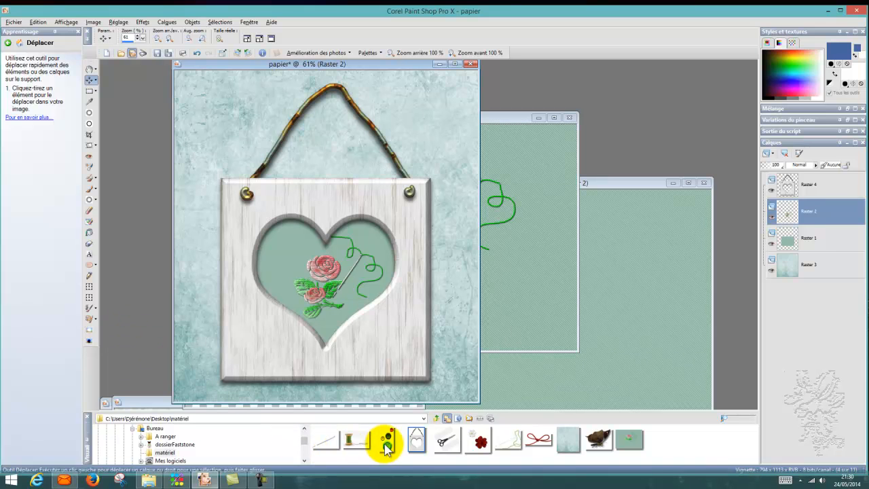
Open the scissors image ciseaux from the matériel folder and copy its layer.
double_click(443, 442)
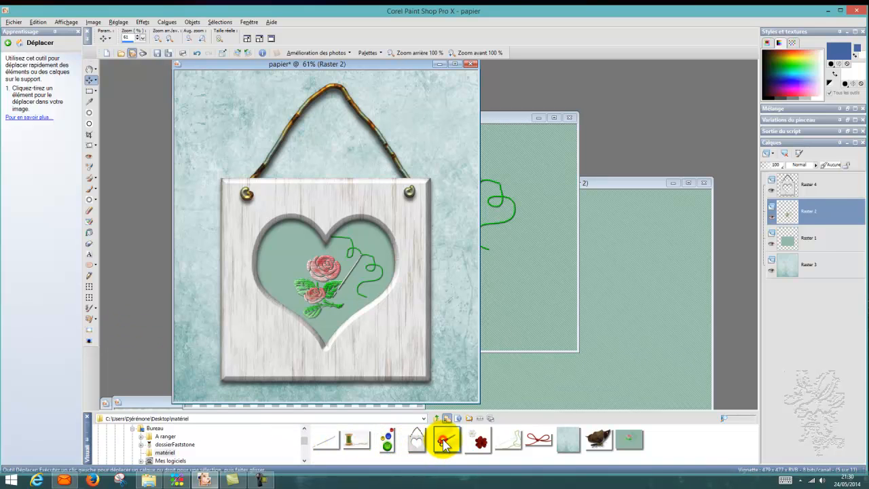
left_click(44, 24)
left_click(53, 73)
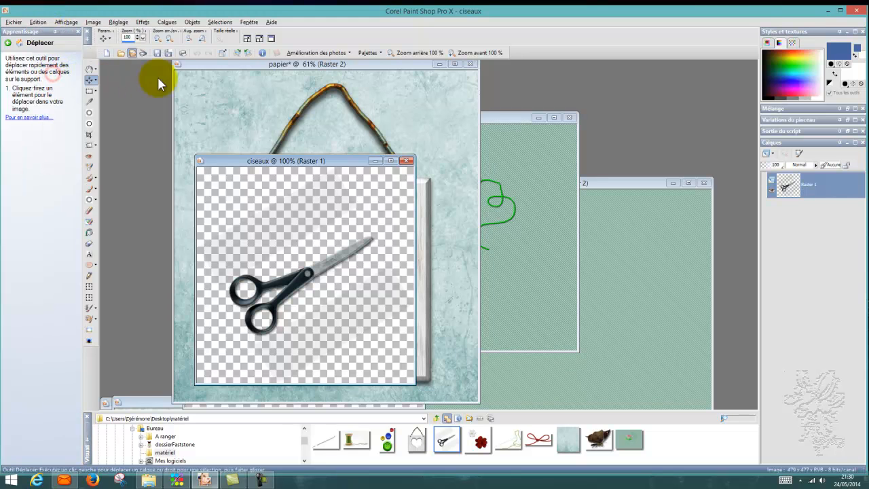
Paste the scissors into the papier image as a new layer and place it above the heart frame layer.
left_click(189, 65)
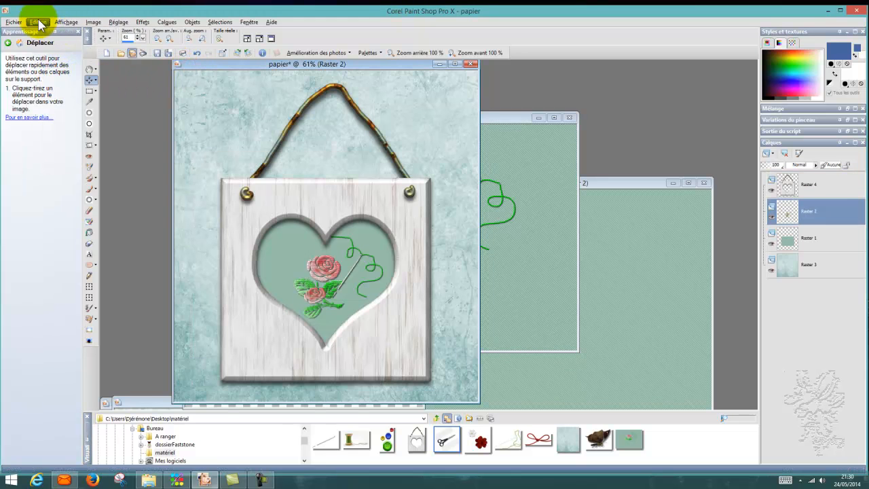
left_click(41, 22)
left_click(60, 102)
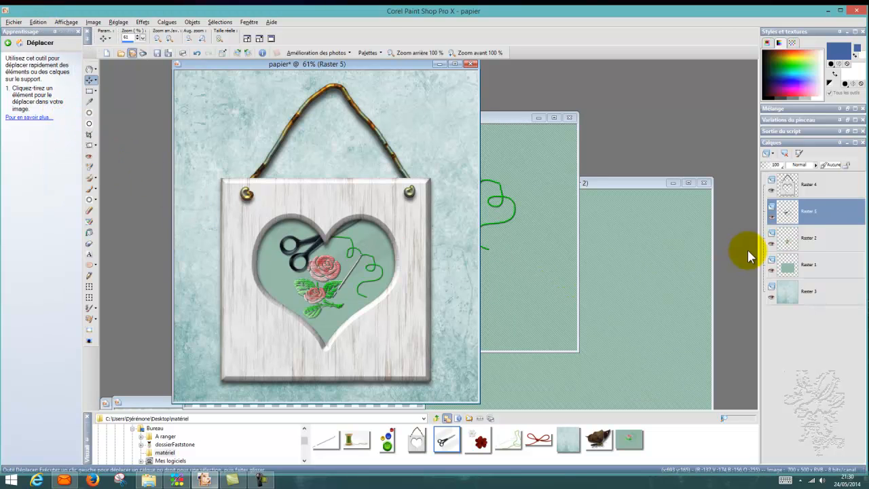
left_click_drag(819, 217, 823, 174)
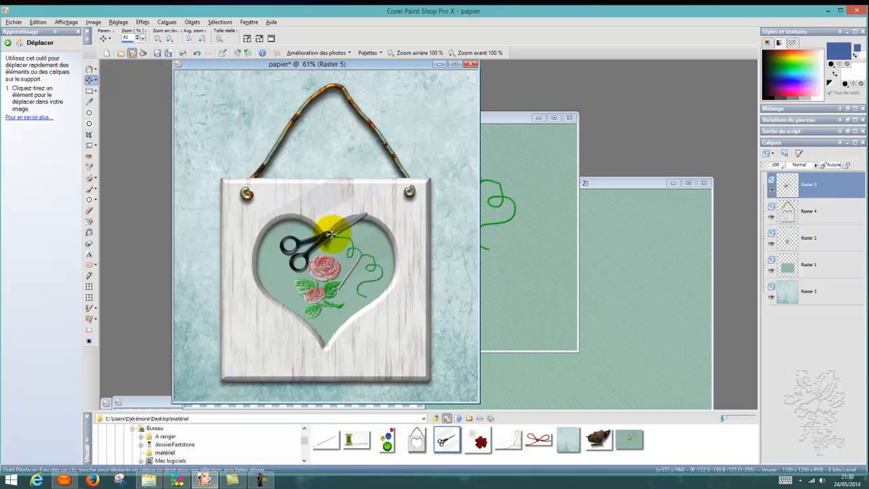
Move the scissors to the lower-left corner of the wooden frame and rotate them 15 degrees to the left.
left_click_drag(330, 234, 282, 338)
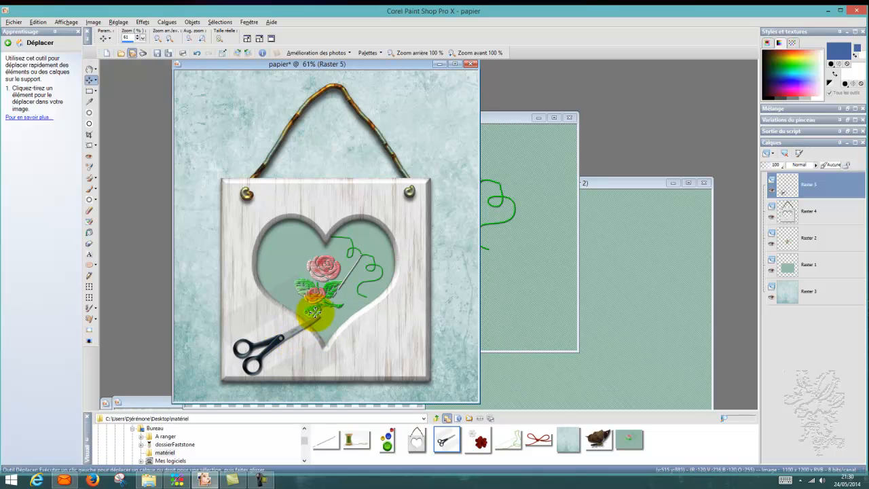
left_click(93, 22)
left_click(112, 48)
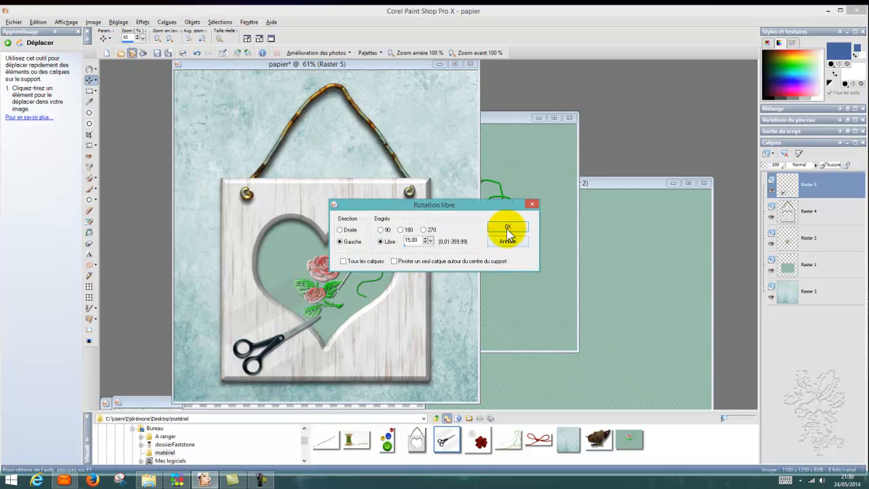
left_click(507, 227)
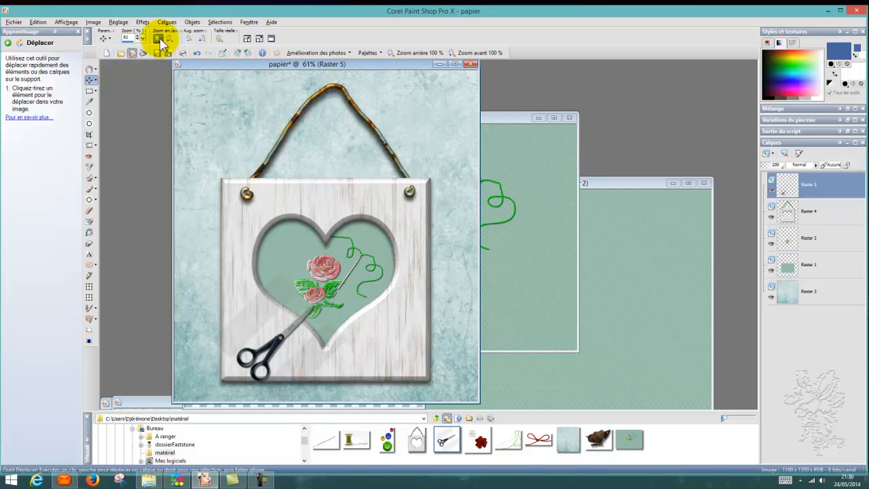
Rotate the scissors 30 degrees to the right and reposition them in the frame's lower-left corner, tip at the heart's edge.
left_click(93, 22)
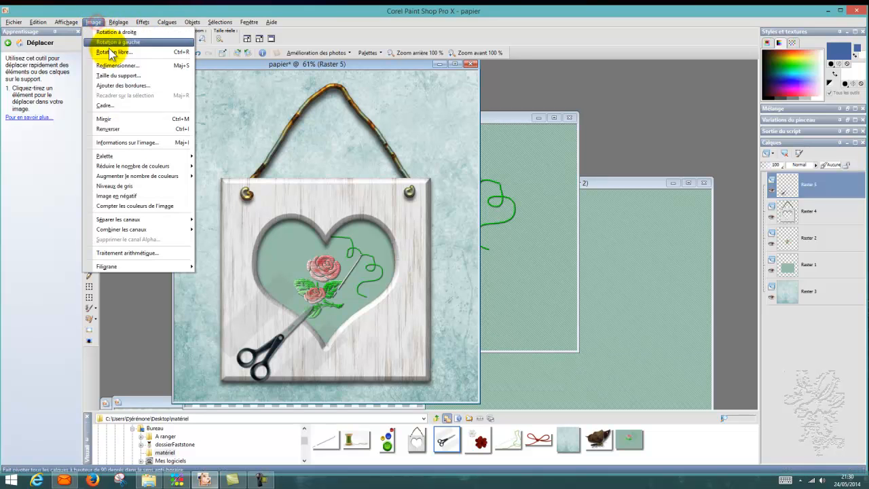
left_click(115, 52)
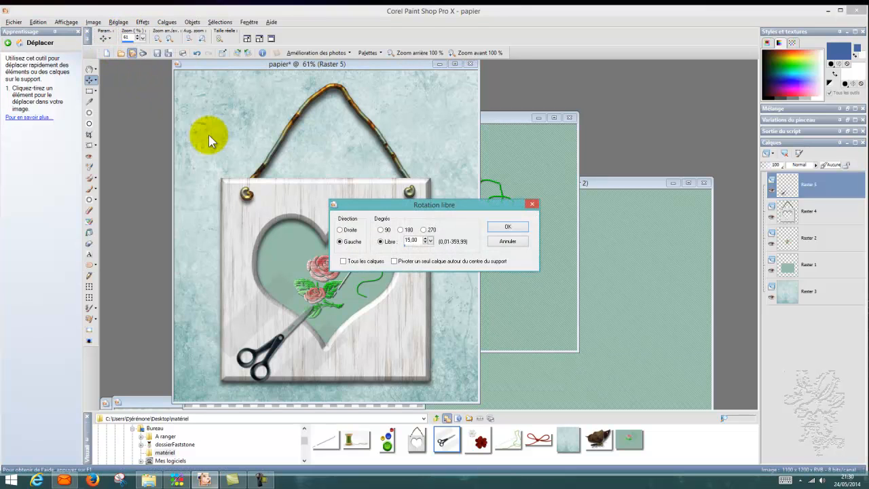
left_click(341, 230)
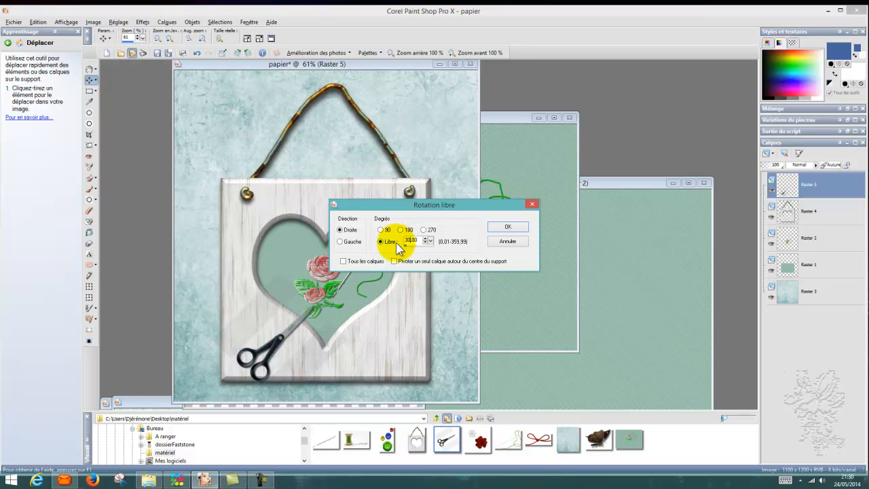
left_click(513, 227)
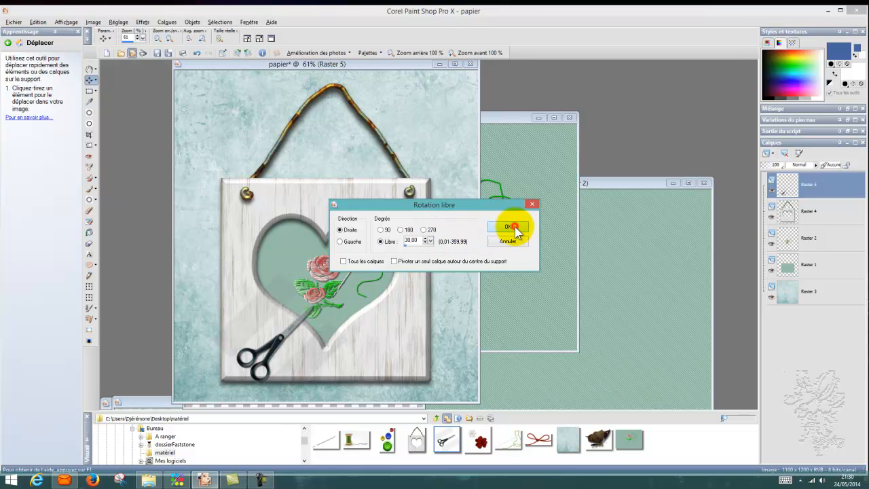
left_click_drag(278, 338, 270, 346)
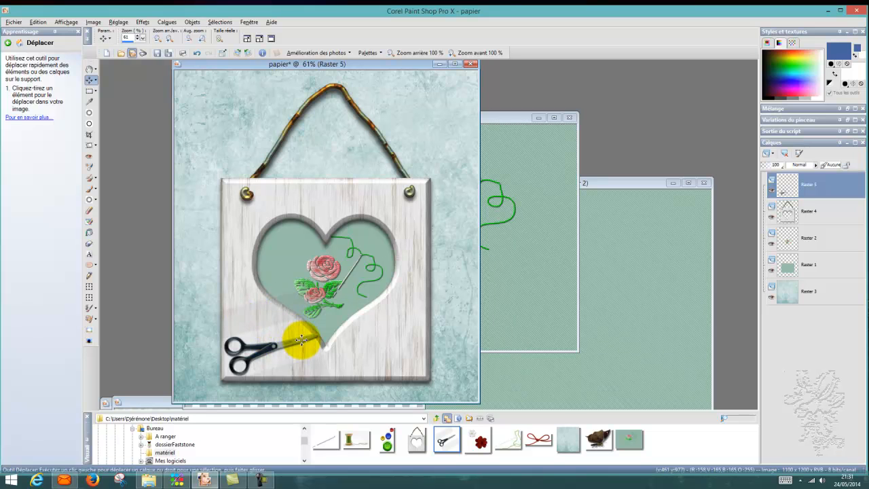
left_click_drag(301, 339, 296, 326)
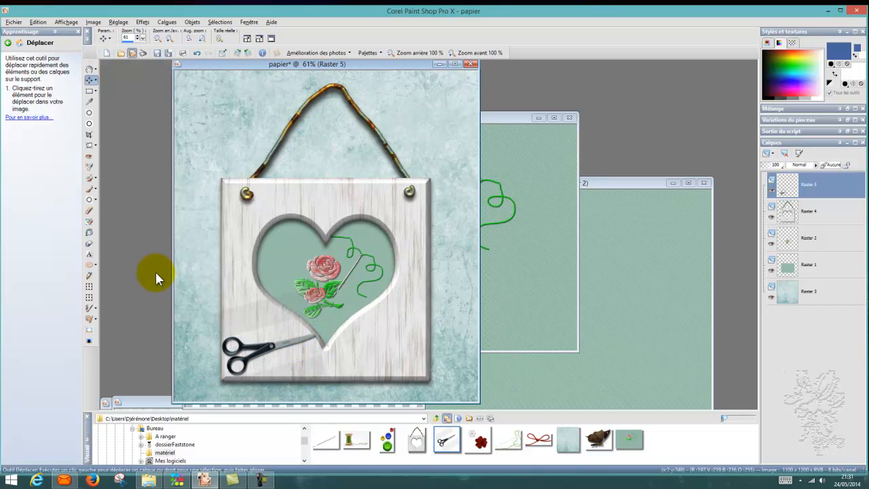
Erase the pale haze of the scissors layer that spills into the heart opening, using an eraser size of 55.
left_click(91, 210)
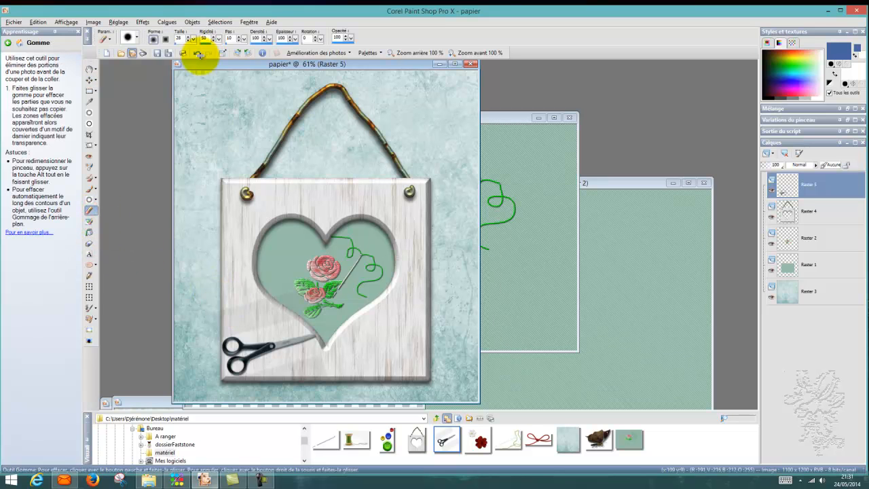
left_click(187, 37)
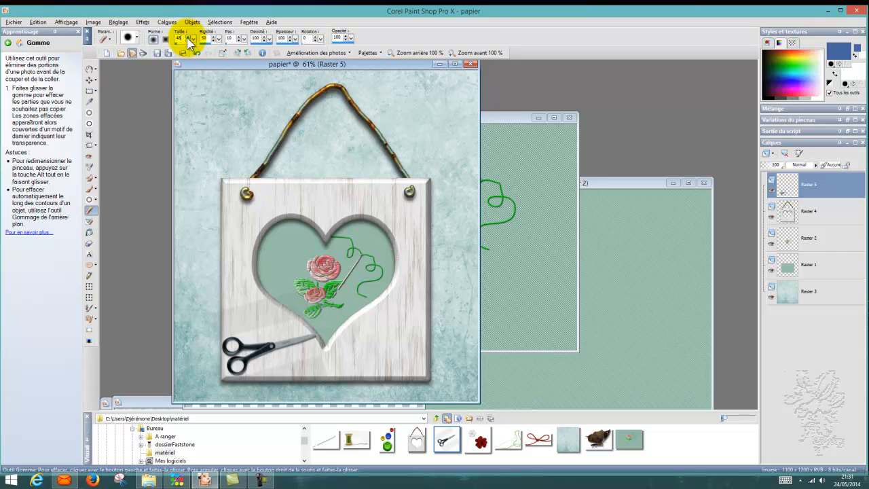
left_click(187, 37)
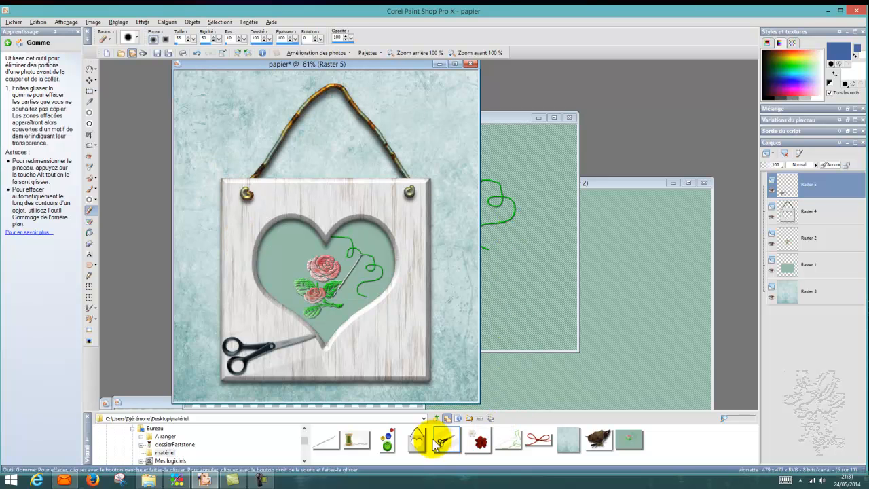
Open the boutons image from the matériel folder and copy its layer.
double_click(385, 443)
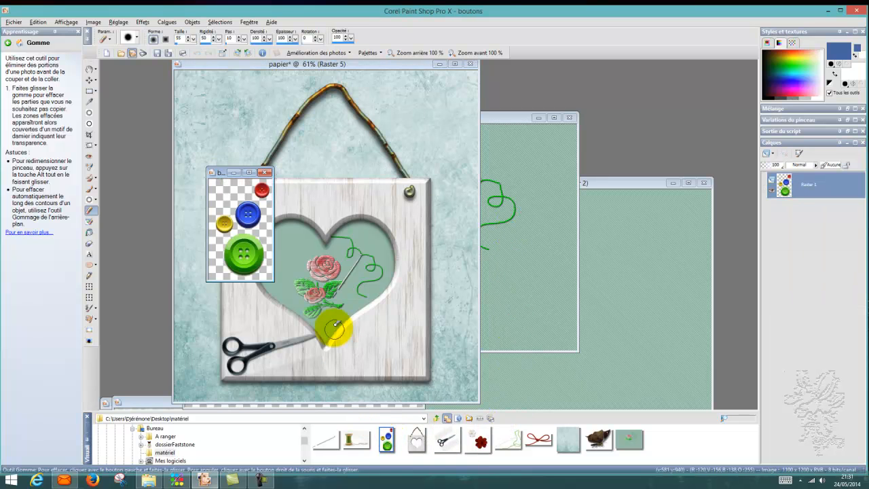
left_click(37, 23)
left_click(68, 78)
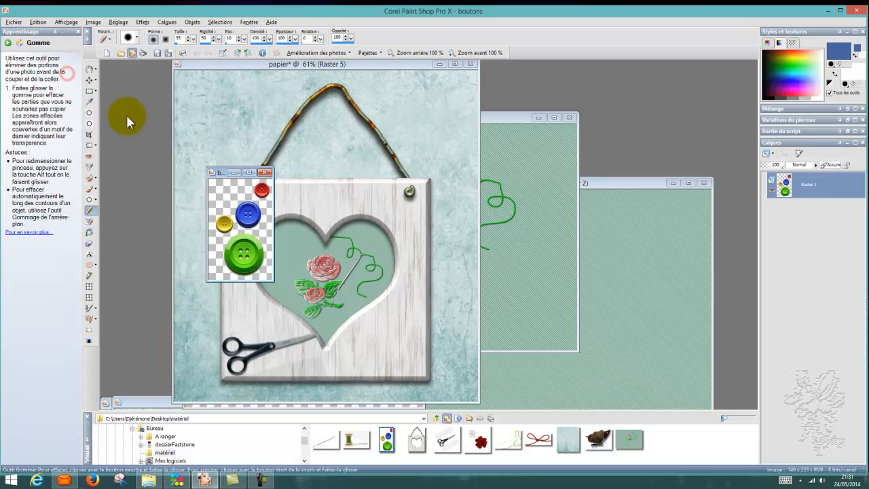
Paste the buttons into the papier image as a new layer and move them to the wooden frame's lower-right area.
left_click(90, 80)
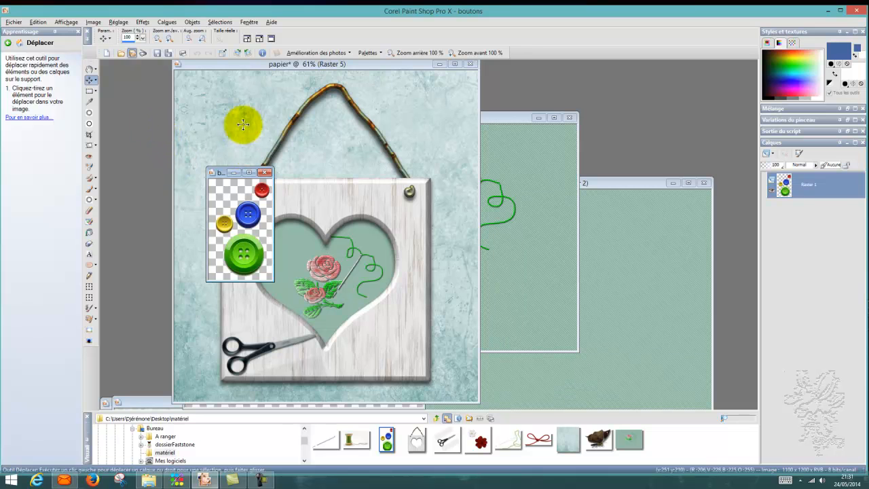
left_click(231, 66)
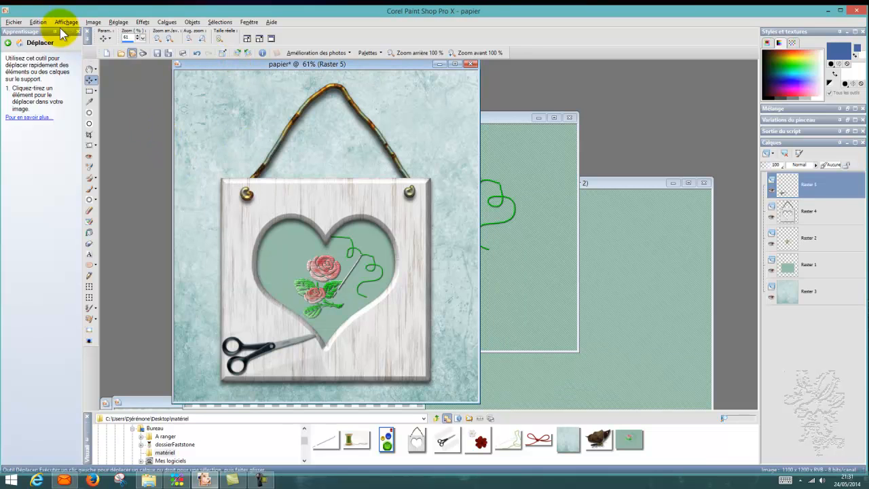
left_click(38, 22)
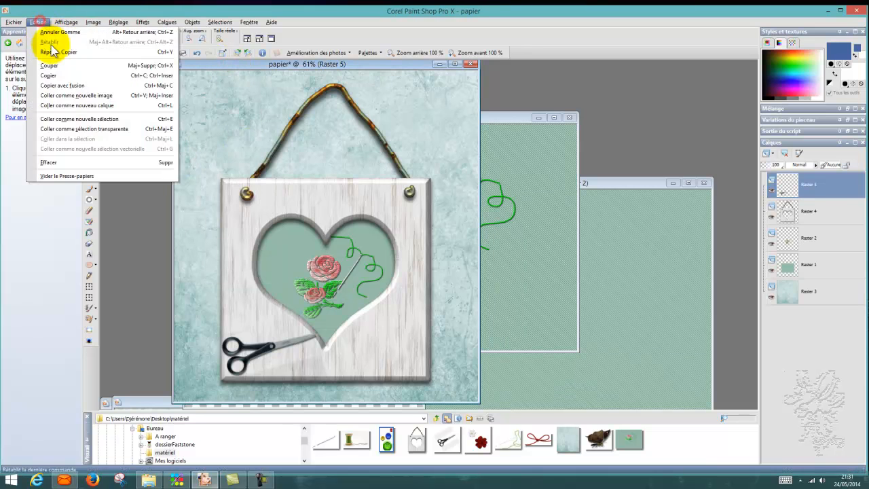
left_click(98, 106)
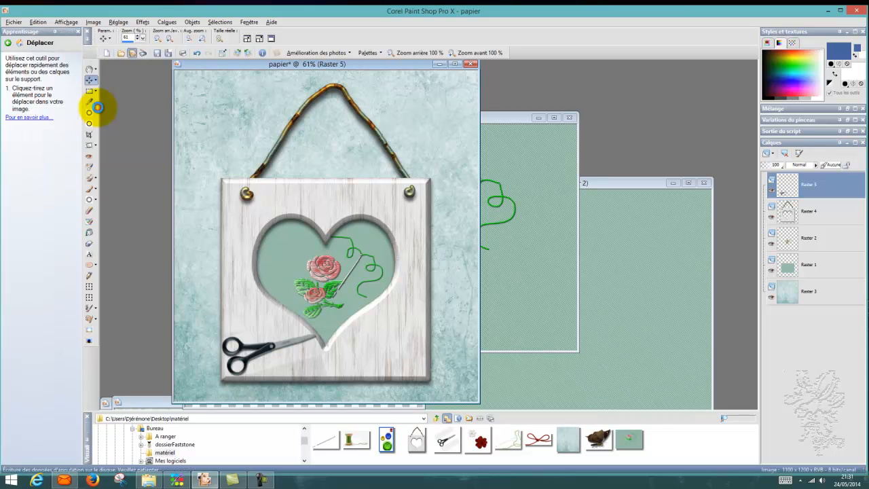
left_click(330, 214)
left_click_drag(331, 220, 403, 321)
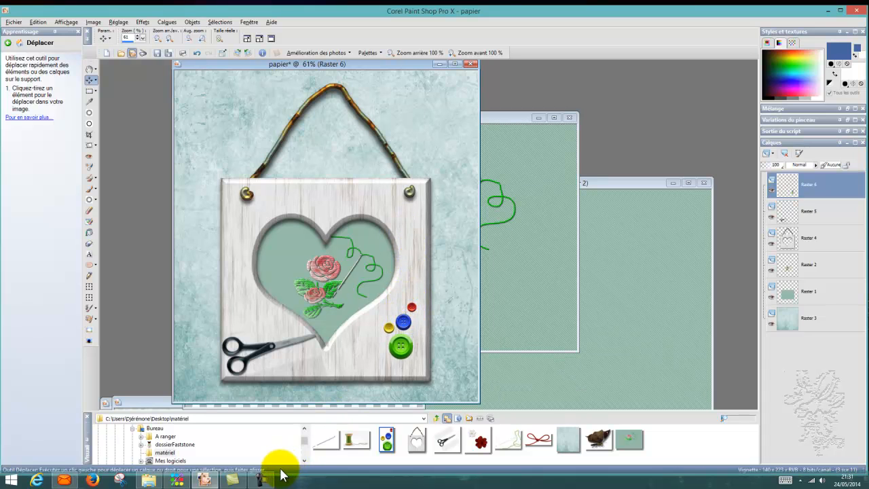
mouse_move(263, 480)
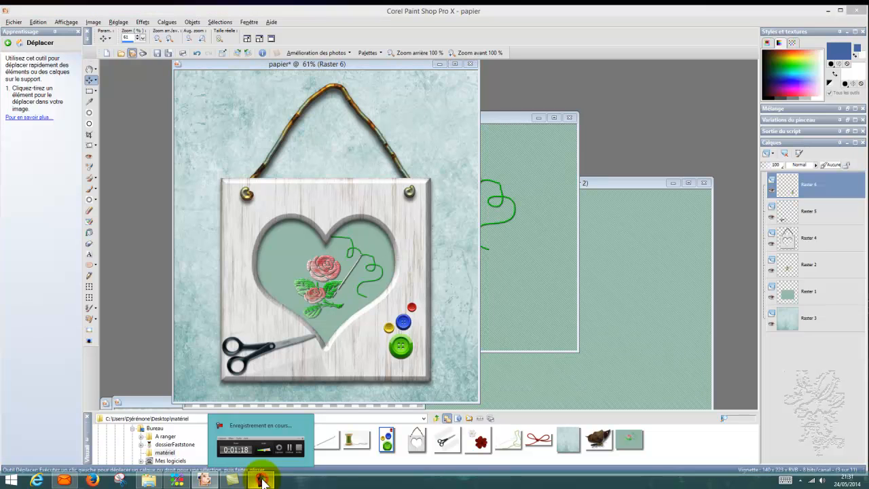
left_click(262, 481)
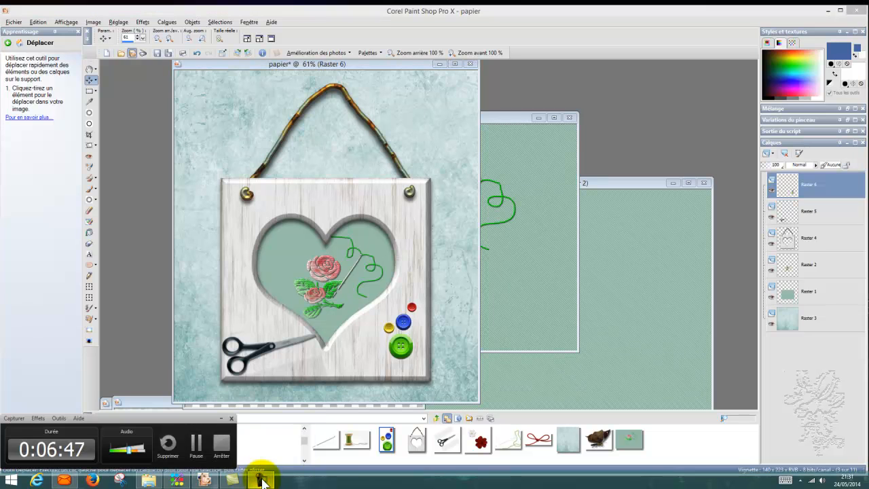
left_click(195, 442)
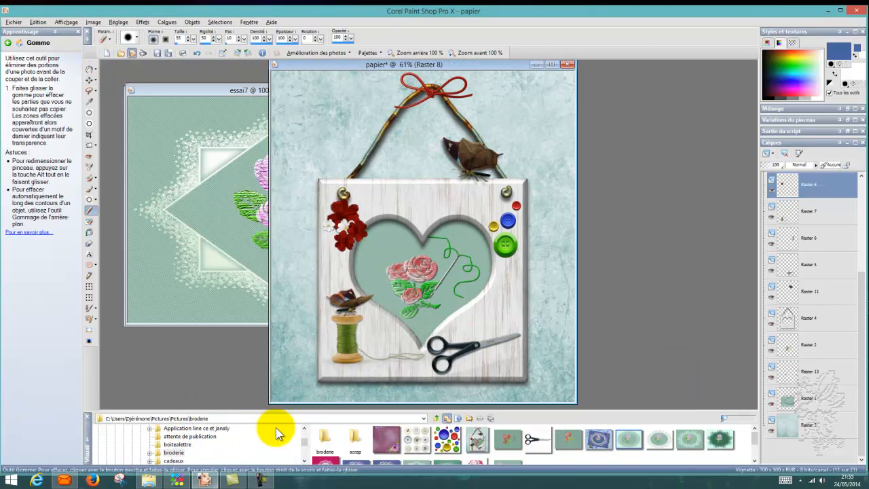
Hide the green fabric and paper background layers, and apply a black drop shadow (horizontal 4, opacity 70, blur 2.00) to the red flowers layer.
left_click(771, 403)
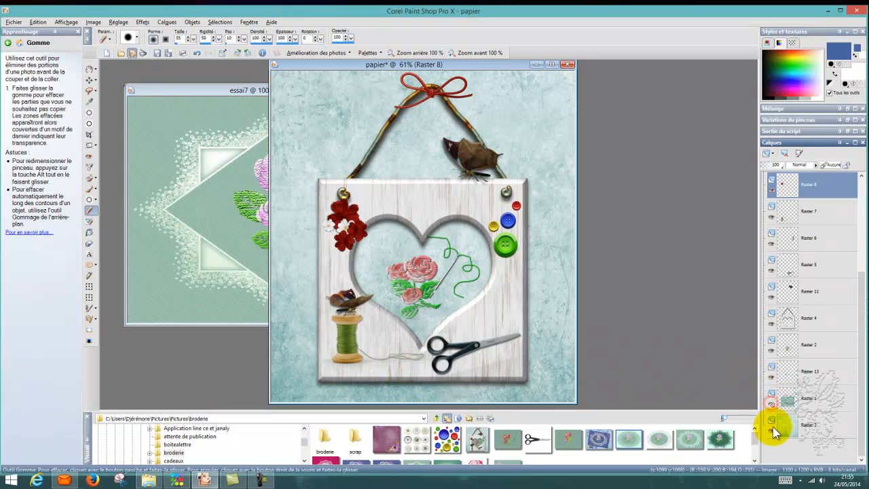
left_click(771, 431)
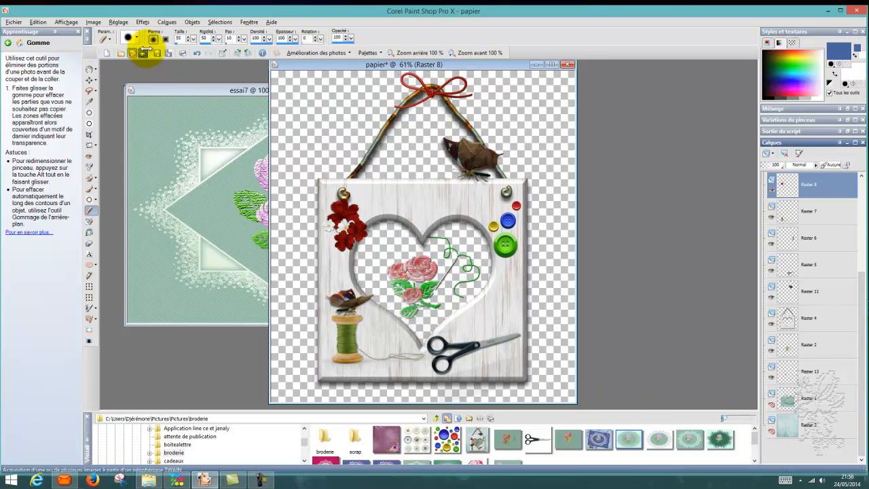
left_click(144, 22)
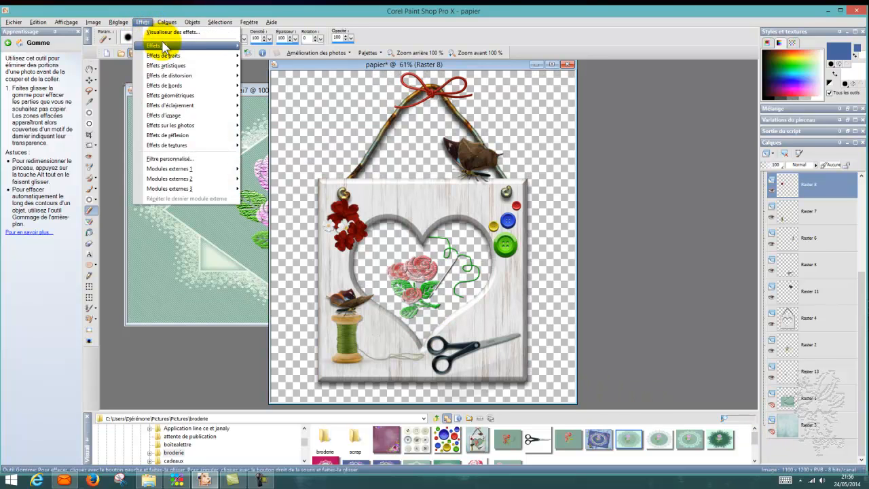
mouse_move(163, 46)
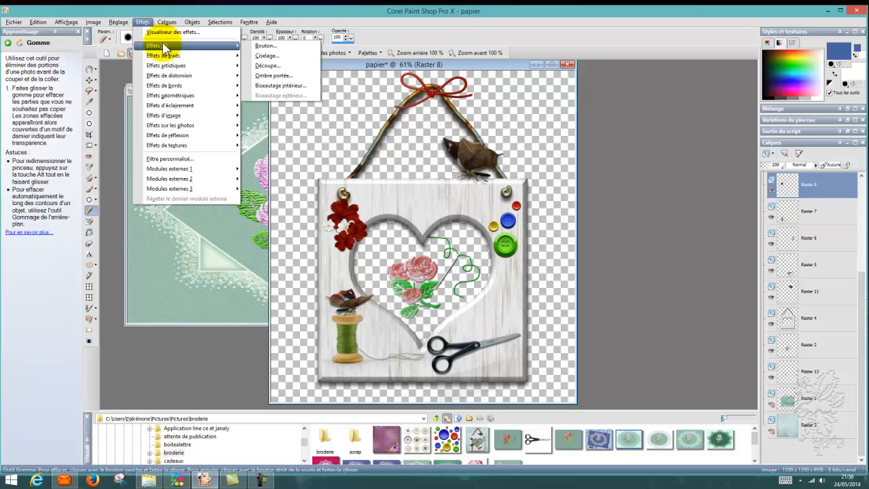
left_click(284, 76)
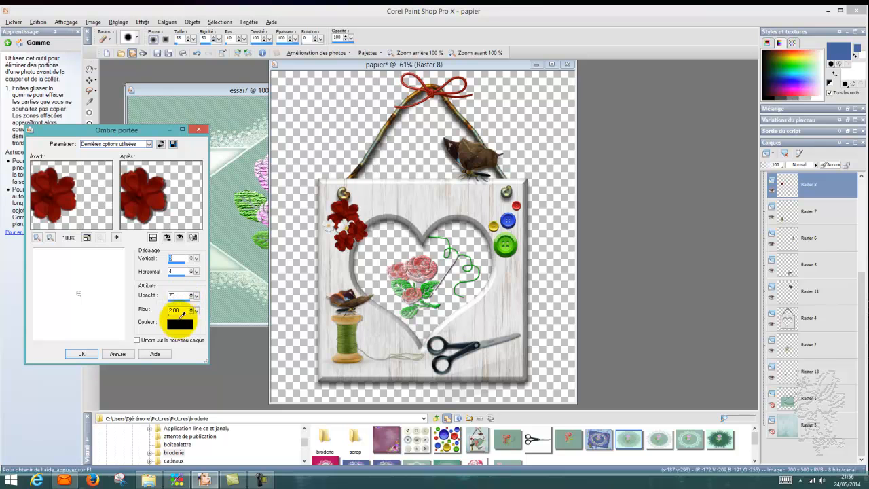
left_click(93, 353)
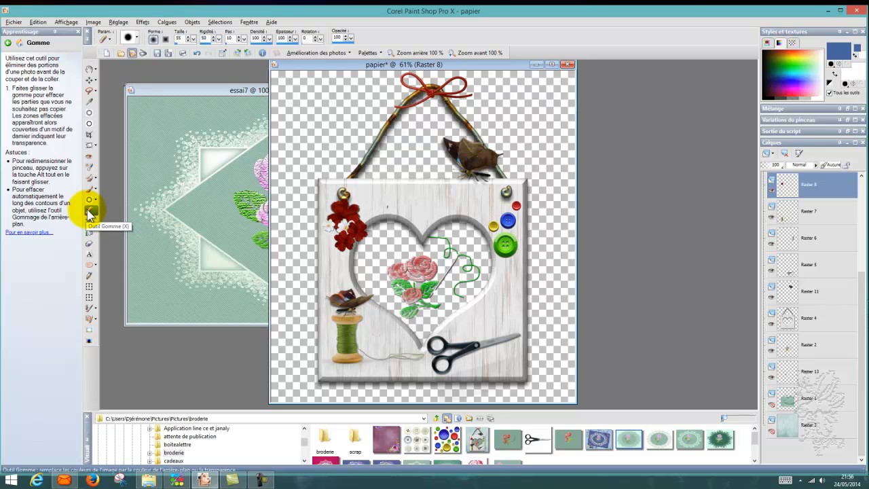
Make all layers of the papier image visible again.
left_click(89, 213)
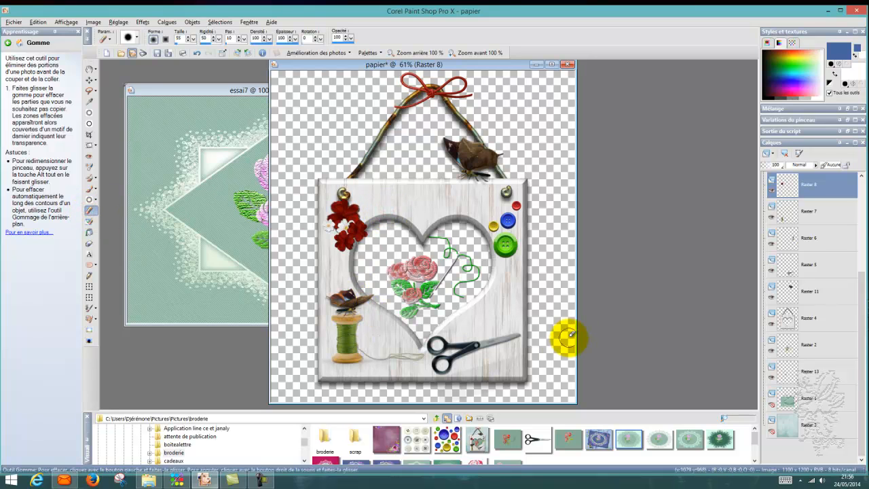
left_click(165, 25)
mouse_move(224, 152)
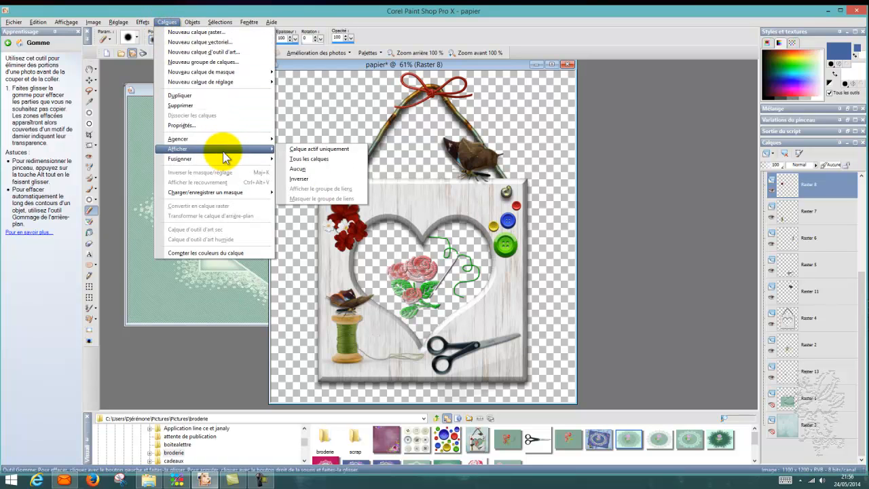
left_click(310, 158)
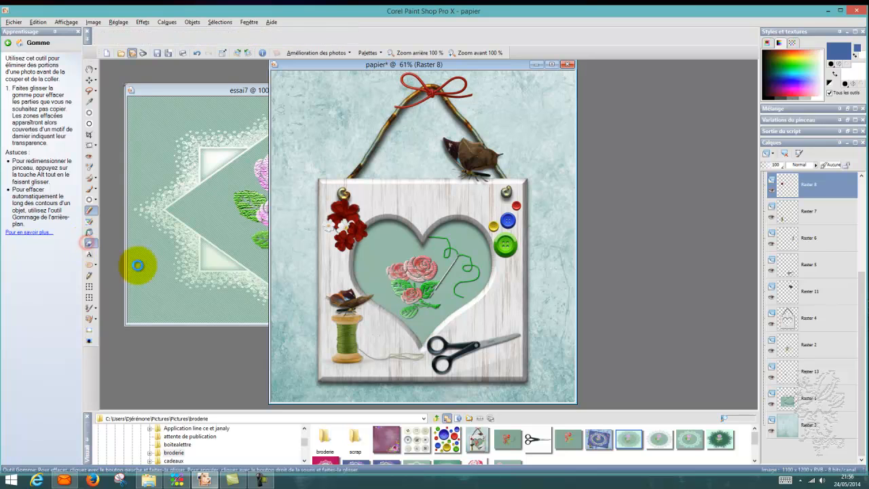
Add a new raster layer and stamp the signature picture tube at scale 50 over the scissor blades.
left_click(89, 244)
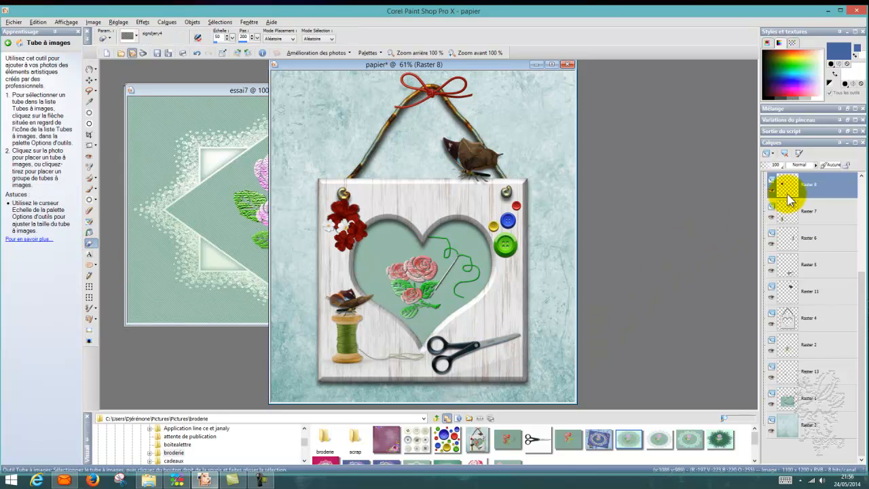
left_click(167, 22)
left_click(176, 33)
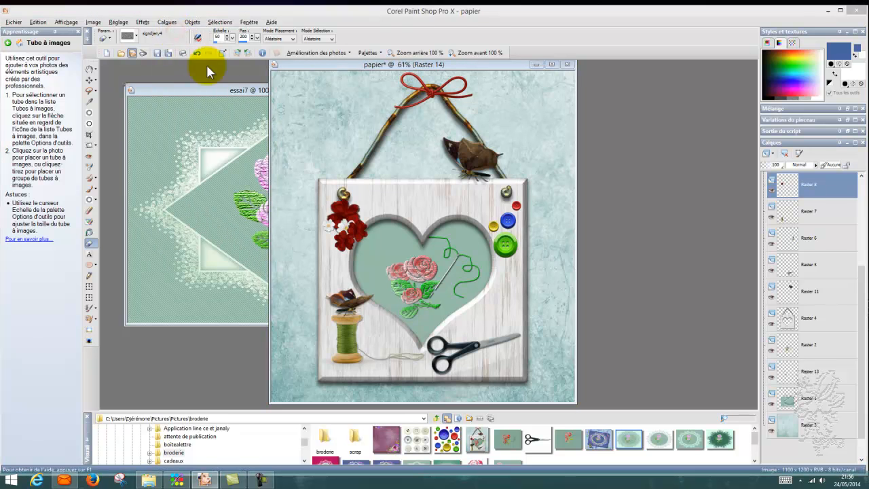
left_click(407, 304)
left_click(489, 351)
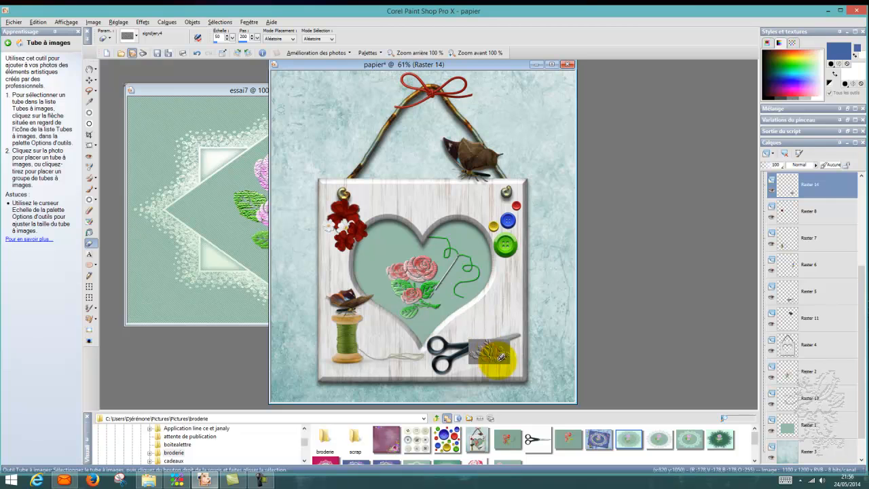
Set the signature layer's blend mode to Lumière dure and move it below the scissor blades in the frame's lower-right corner.
left_click(818, 191)
left_click(803, 167)
left_click(808, 170)
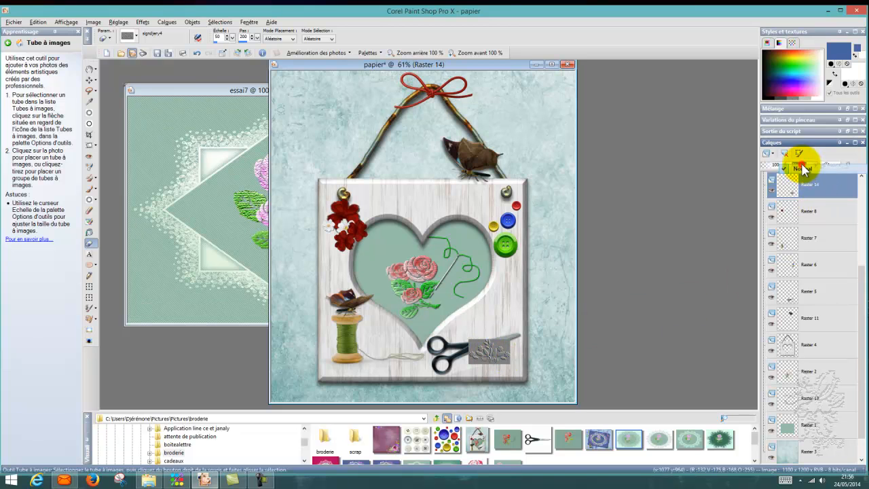
left_click(817, 169)
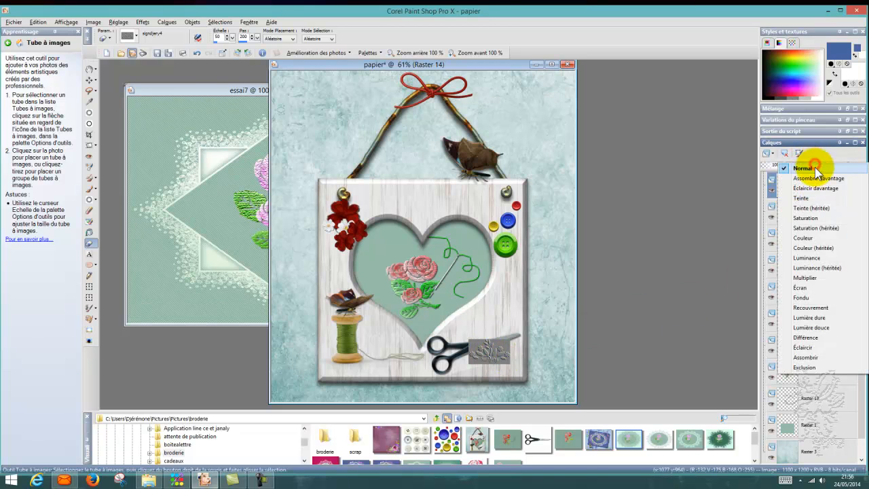
left_click(813, 318)
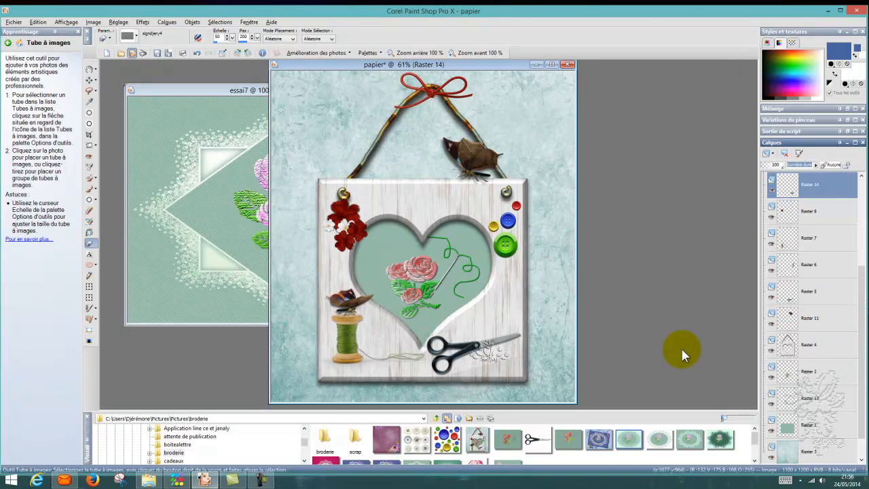
left_click(91, 80)
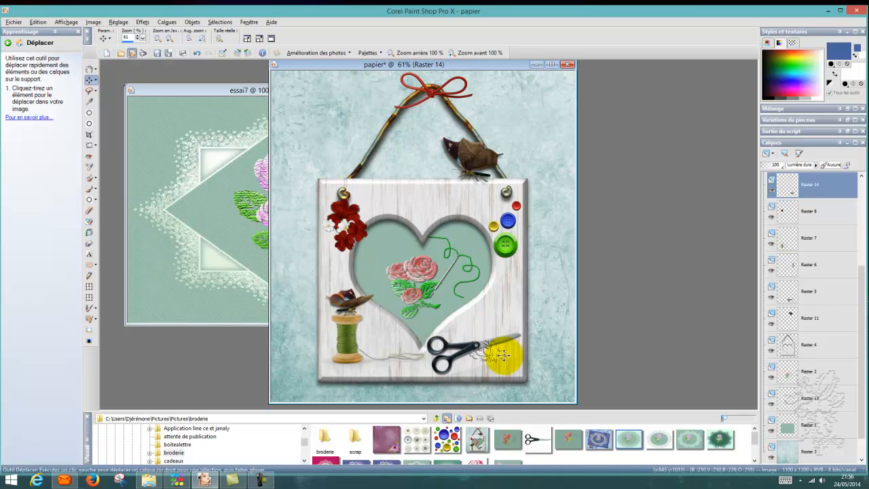
left_click_drag(495, 353, 507, 361)
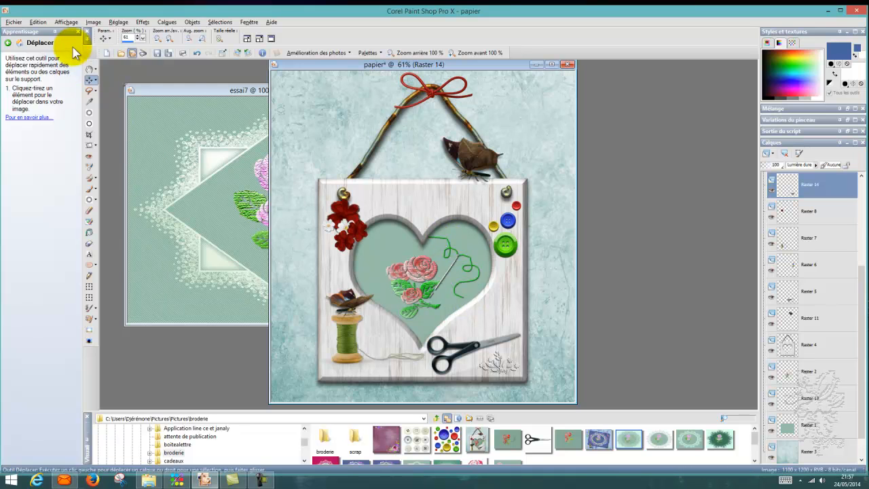
Add symmetric 10-pixel borders in dark green around the papier image.
left_click(93, 22)
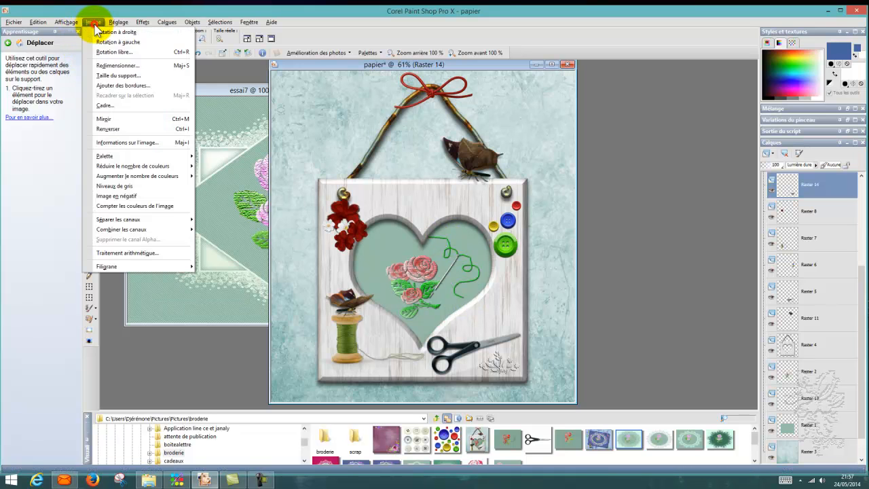
left_click(122, 86)
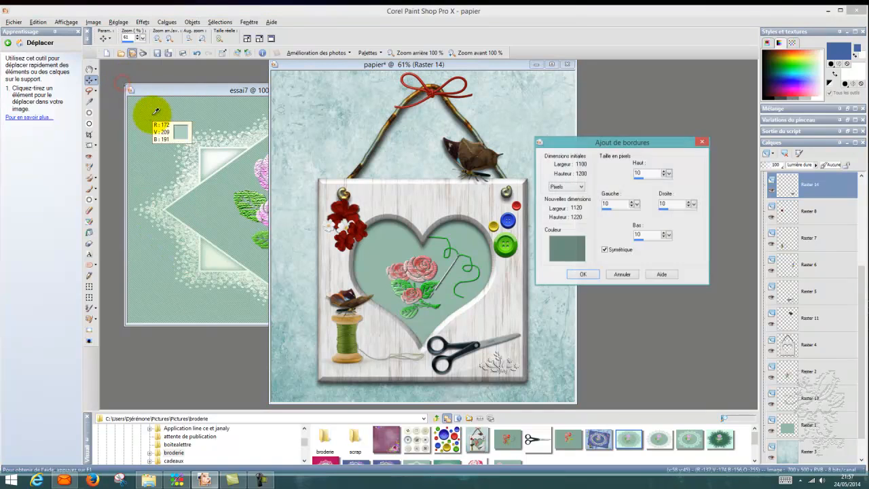
left_click(594, 274)
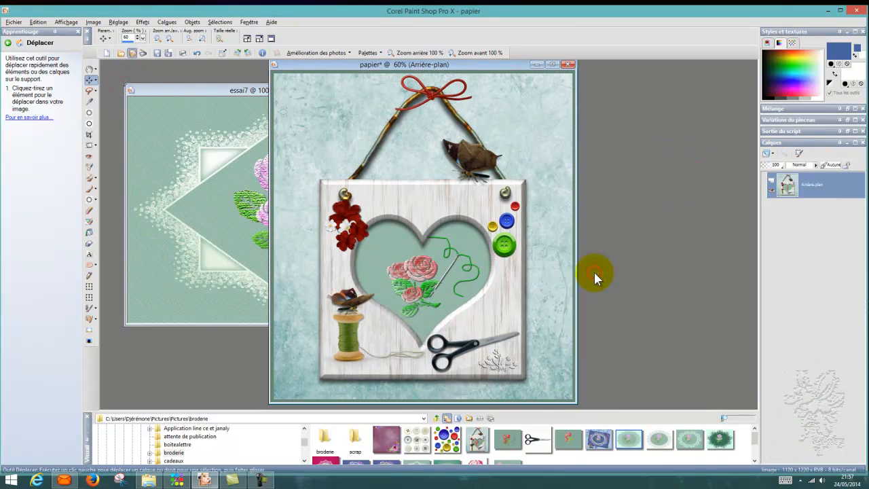
Select the dark green border around the papier image with the Magic Wand.
left_click(96, 93)
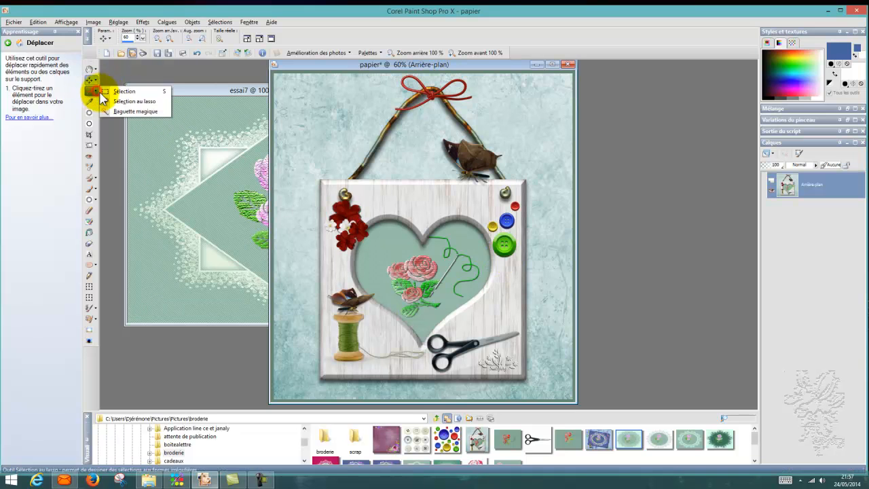
left_click(124, 112)
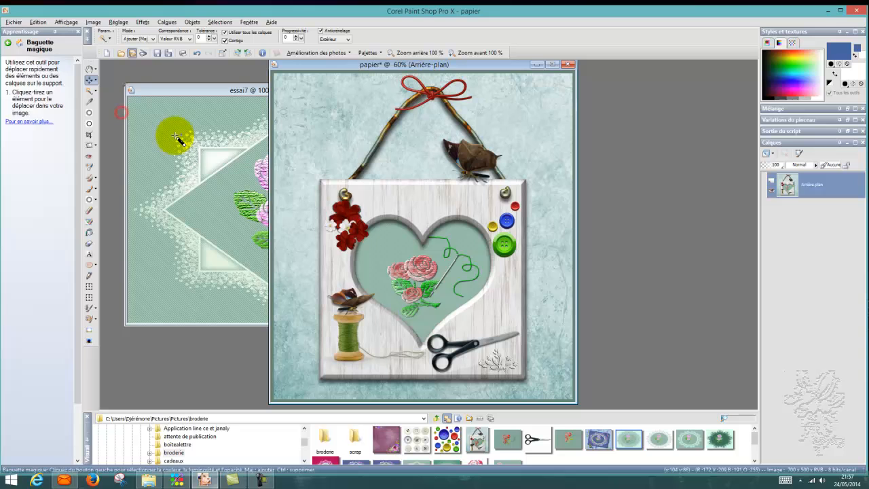
left_click(275, 171)
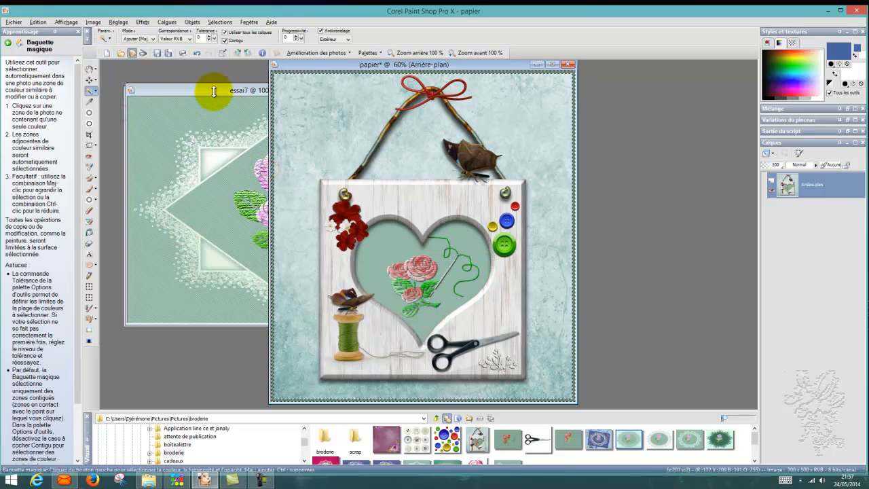
Apply the Graphics Plus Cross Shadow filter to the selected border with sliders at 50 and Intensity and Brightness at 128, and deselect everything.
left_click(142, 22)
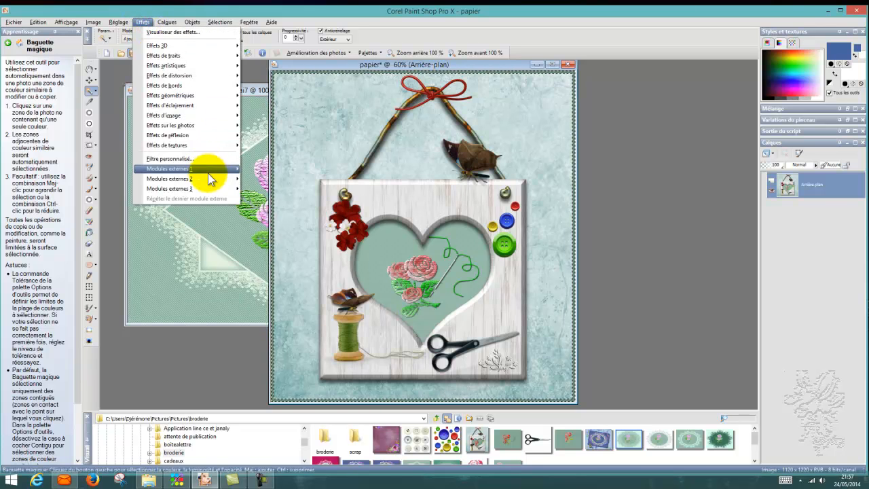
mouse_move(211, 180)
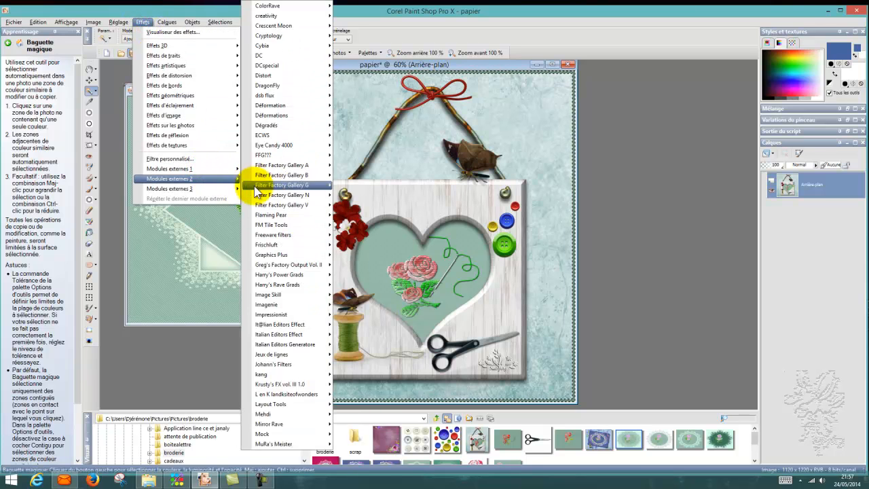
mouse_move(293, 258)
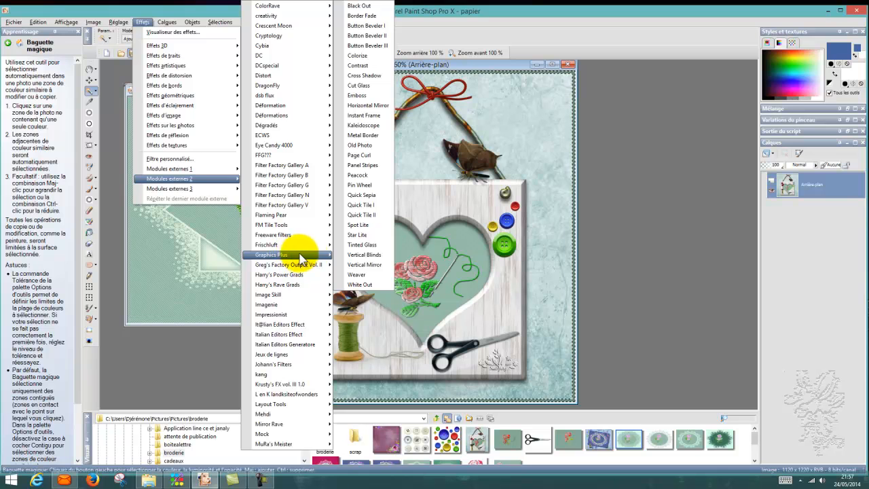
left_click(364, 76)
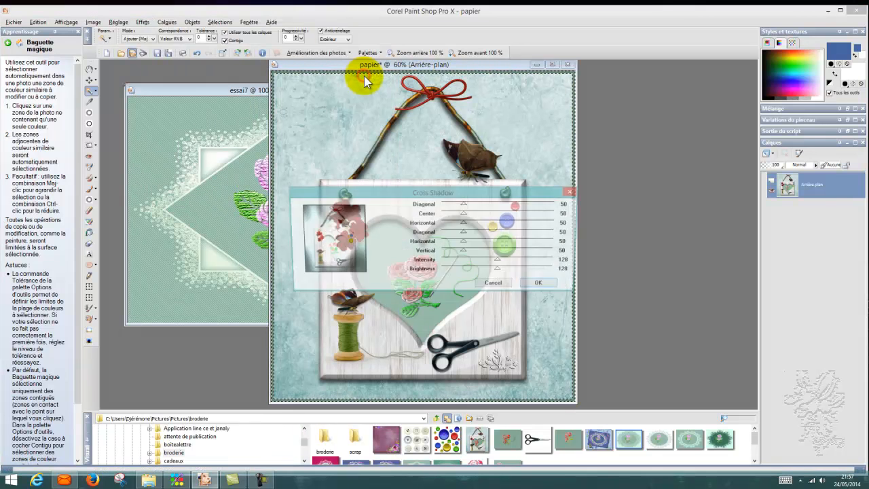
left_click(541, 285)
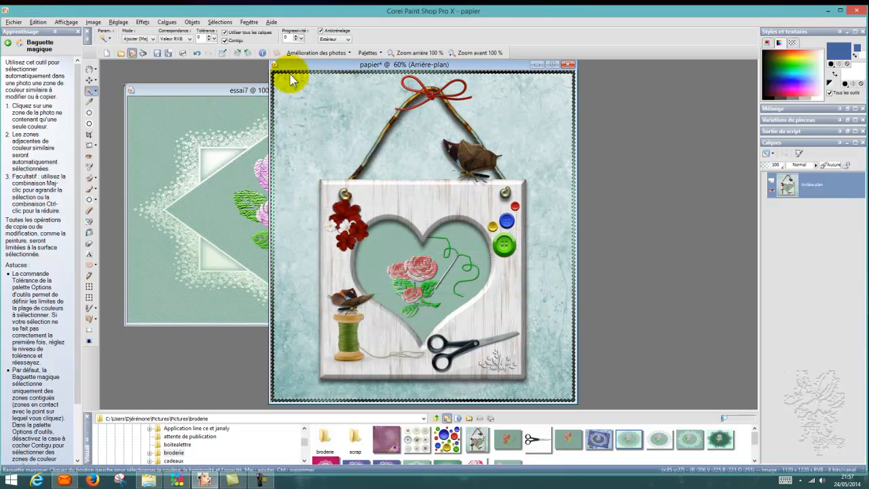
left_click(233, 23)
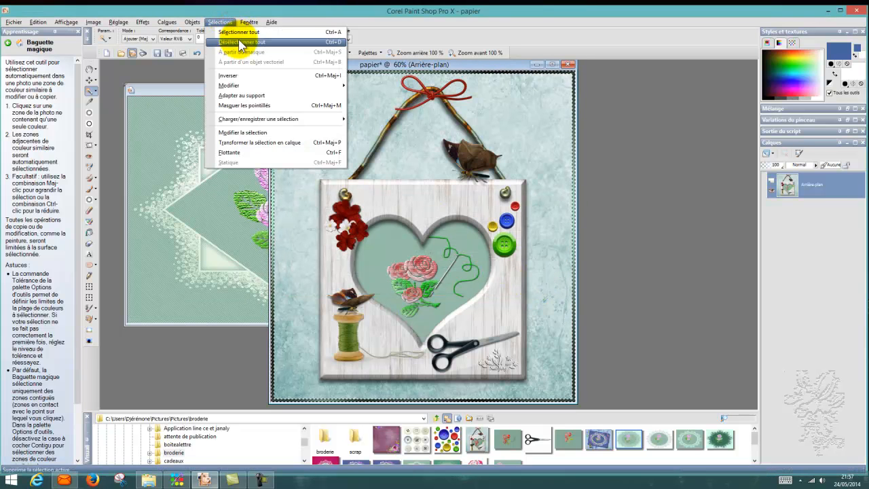
left_click(239, 45)
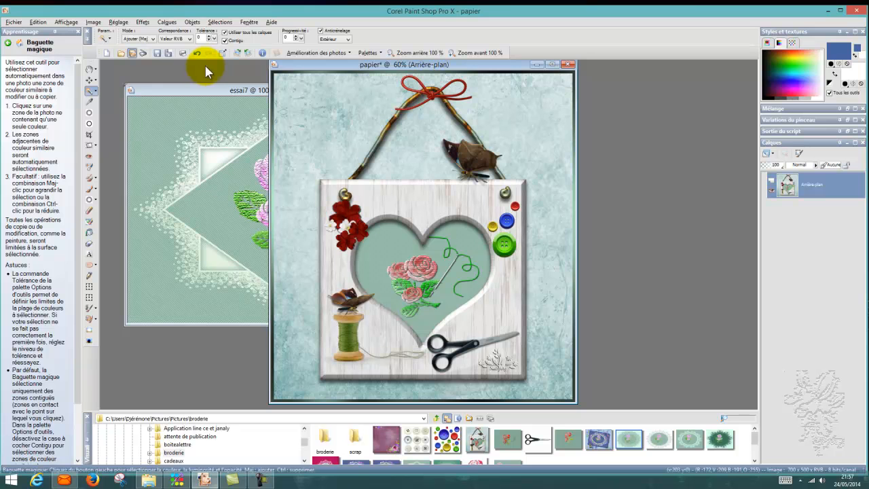
Start the Splat Border Stamp filter on the papier image and load the cream roses stamp from the Flowers folder.
left_click(143, 23)
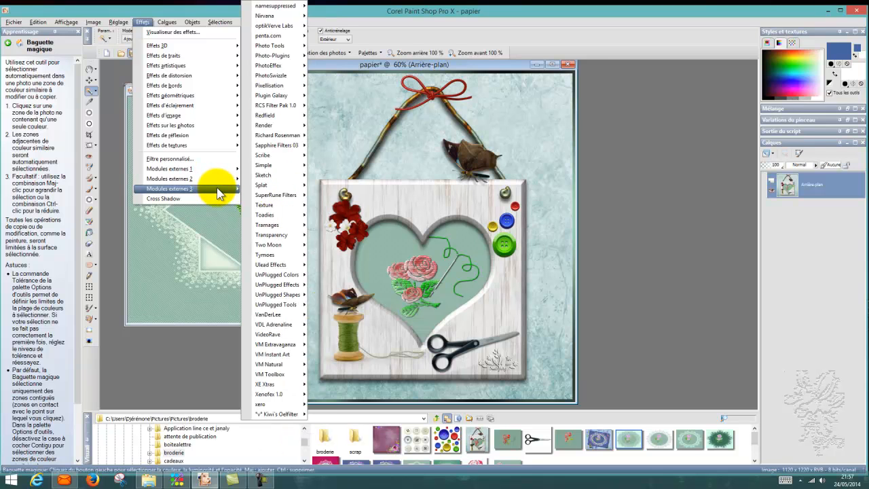
mouse_move(262, 186)
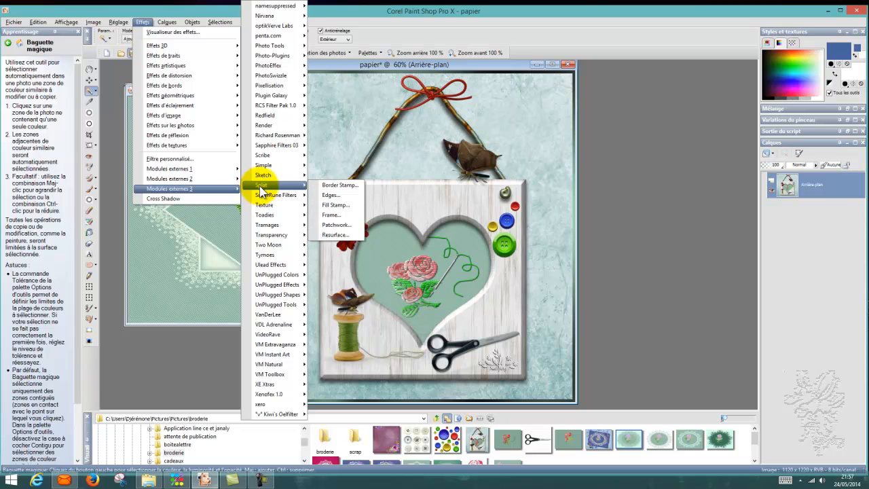
left_click(332, 186)
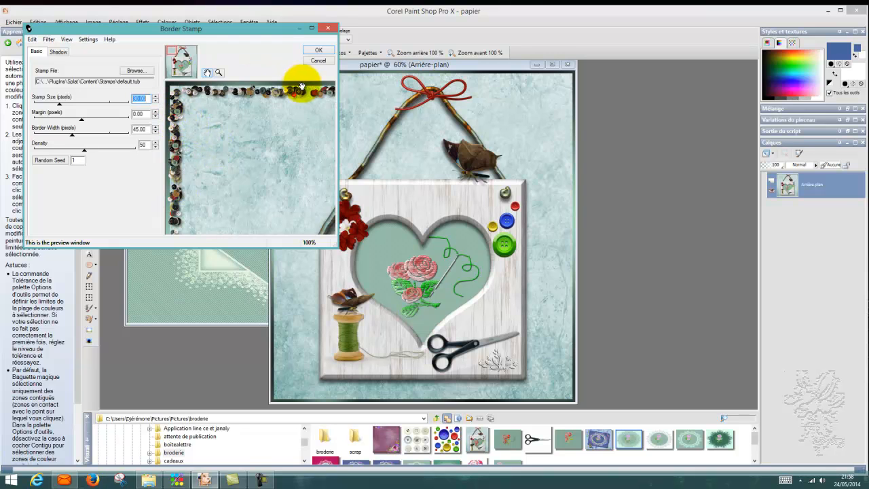
left_click(135, 72)
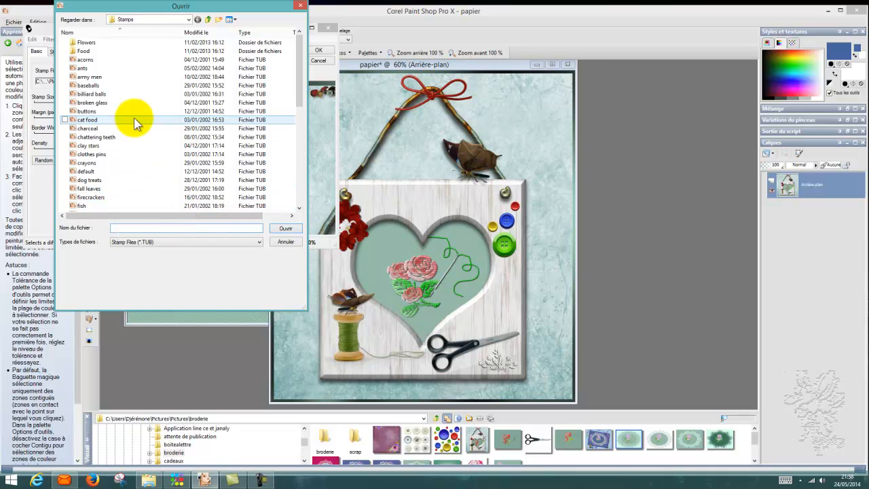
left_click(108, 43)
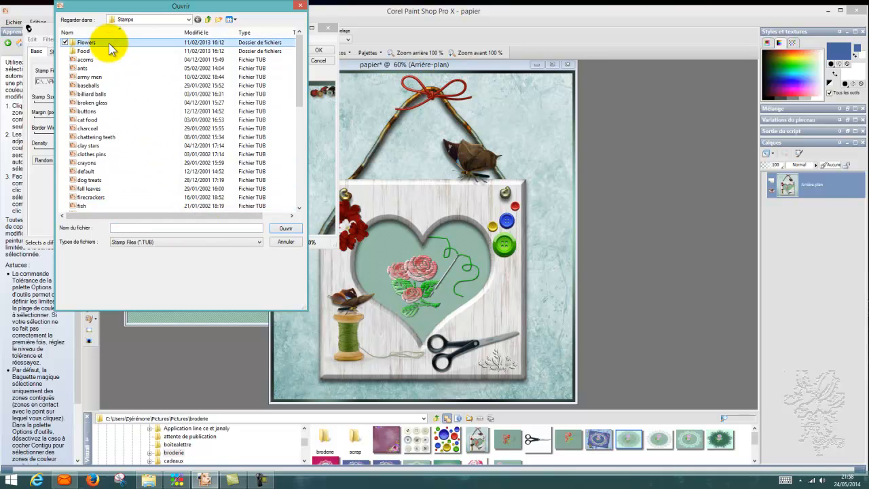
double_click(95, 42)
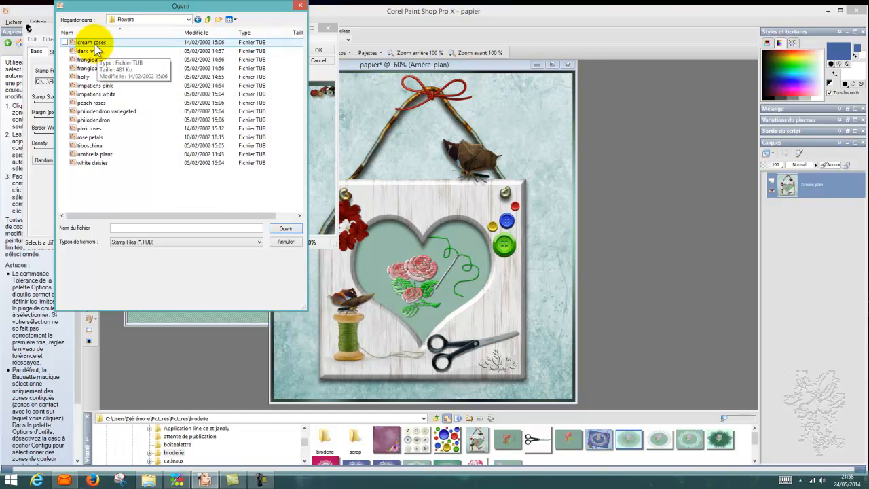
double_click(91, 43)
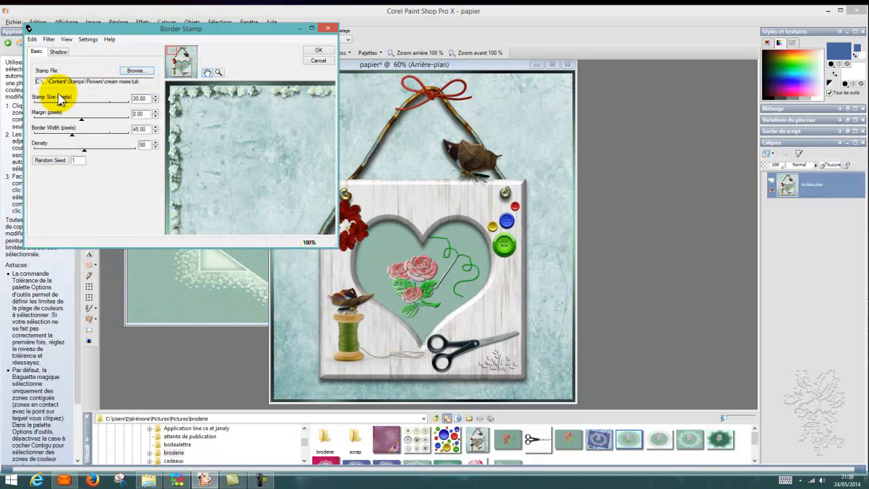
Try the cream roses border with a stamp size of 61.52 pixels, and undo it.
left_click_drag(59, 107, 90, 109)
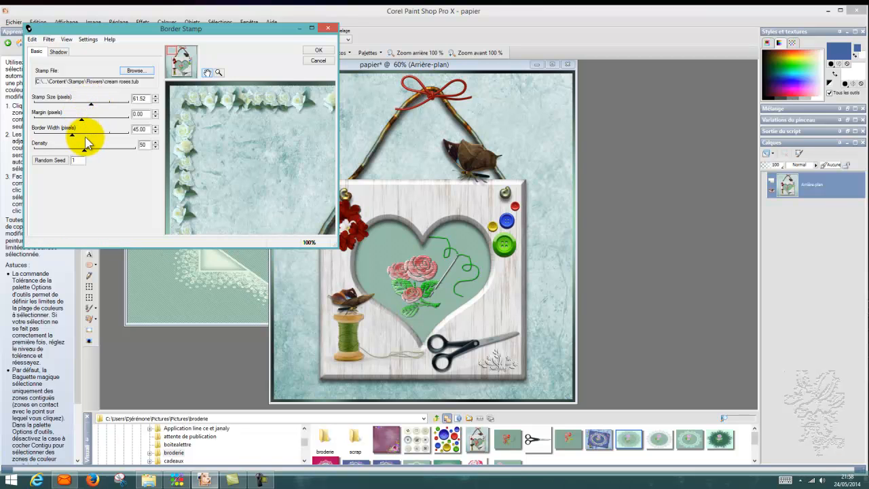
left_click(317, 51)
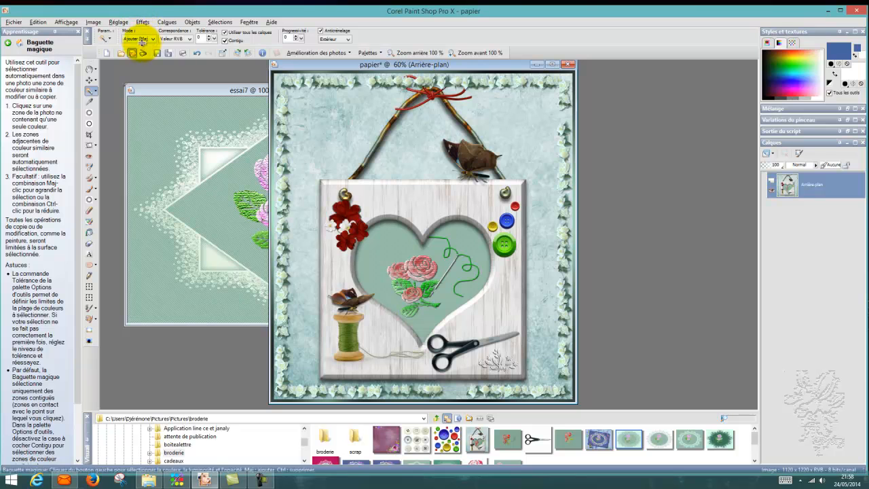
left_click(194, 52)
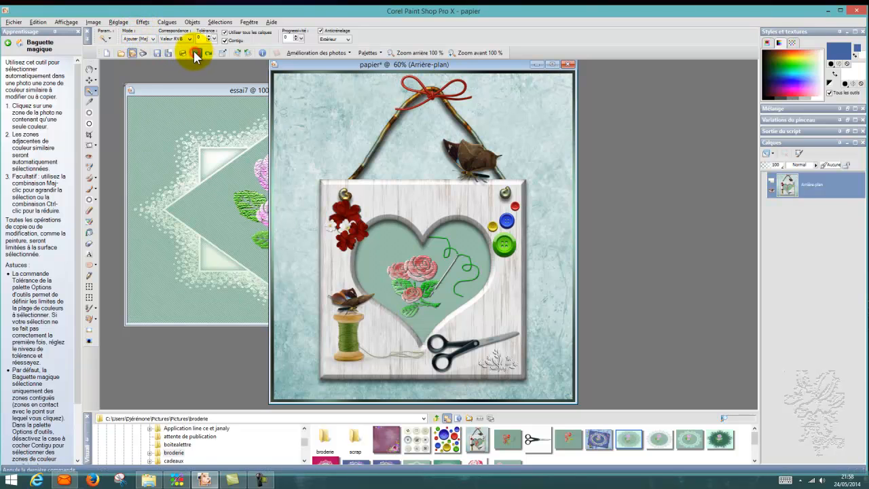
Try the cream roses Border Stamp again with its density reduced to 7, and undo it.
left_click(143, 22)
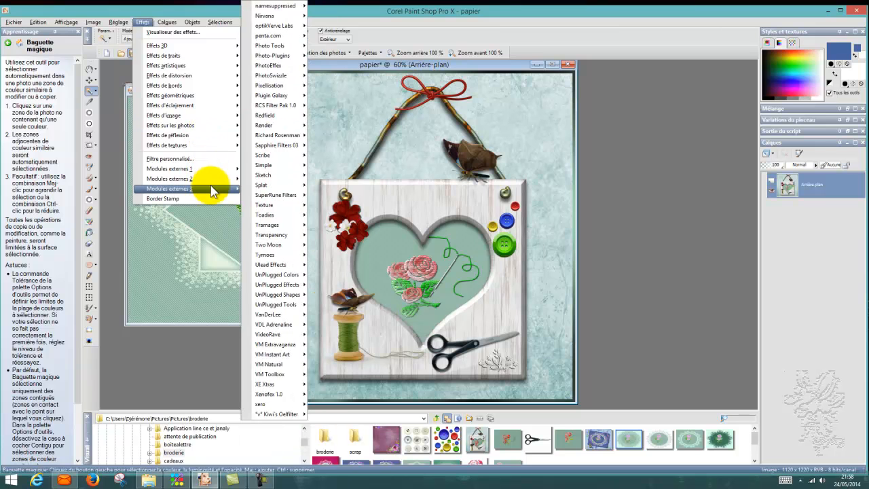
mouse_move(262, 184)
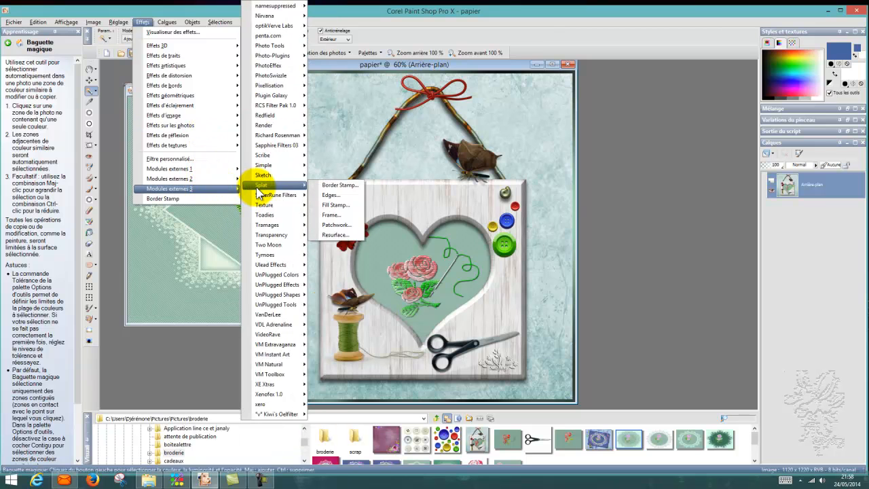
left_click(323, 187)
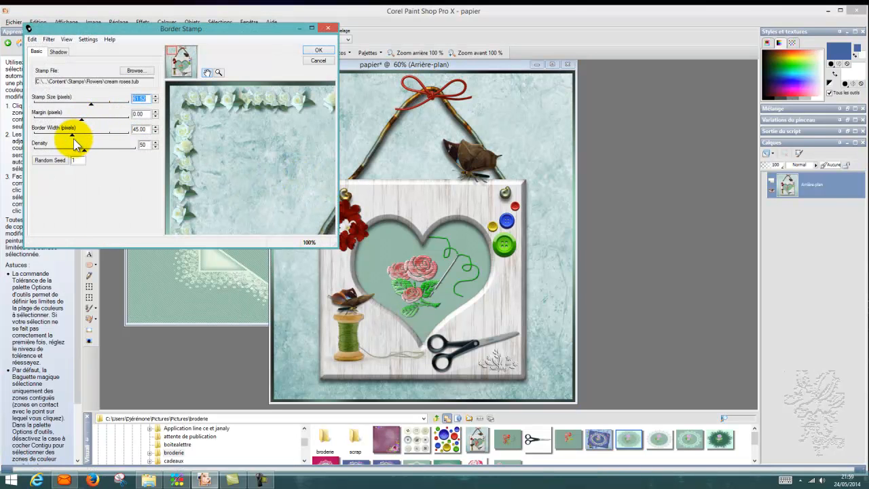
left_click_drag(86, 155, 54, 155)
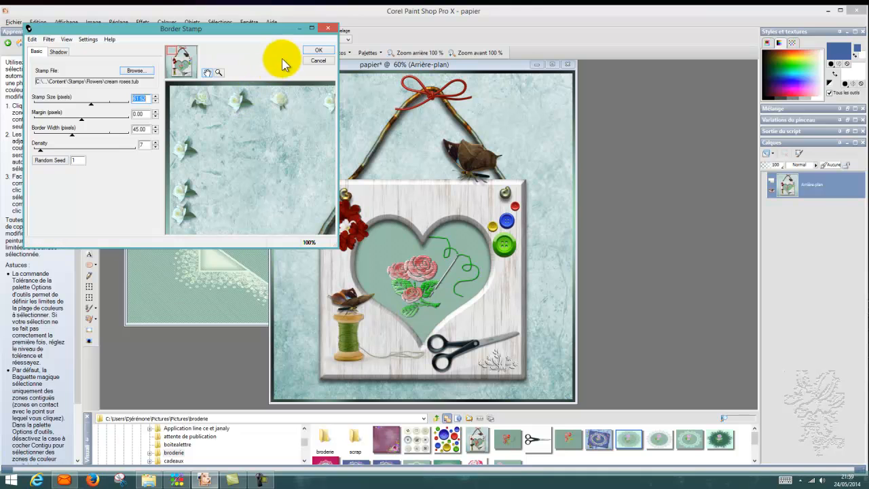
left_click(310, 51)
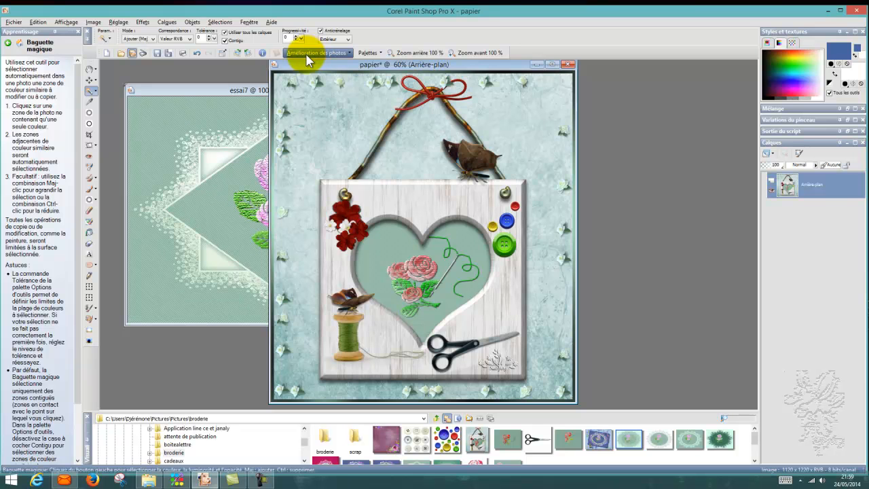
left_click(195, 53)
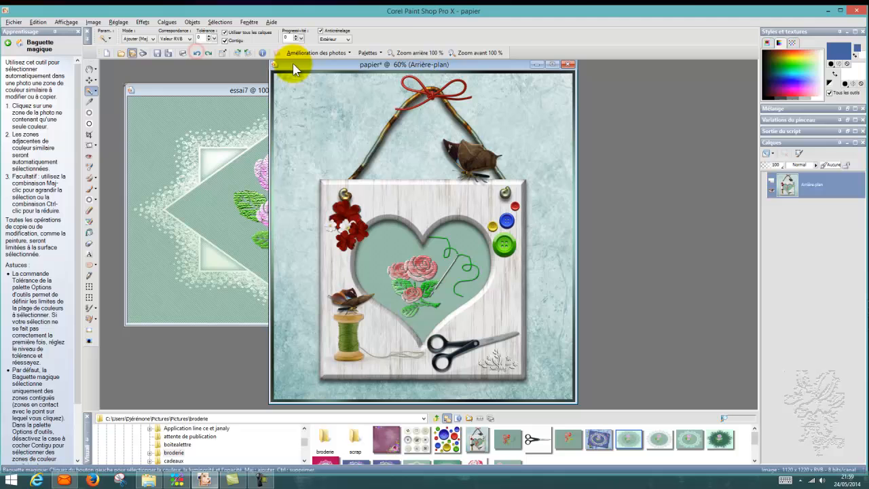
Move the papier image and the stacked trial images aside to examine the embroidered rose variations in essai7, fssai6, essai2, essai1 and essai3.
left_click(569, 65)
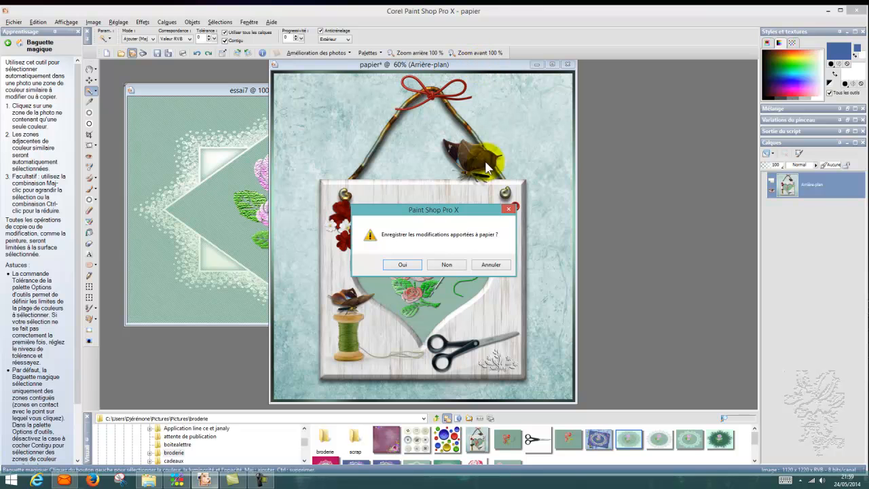
left_click(490, 263)
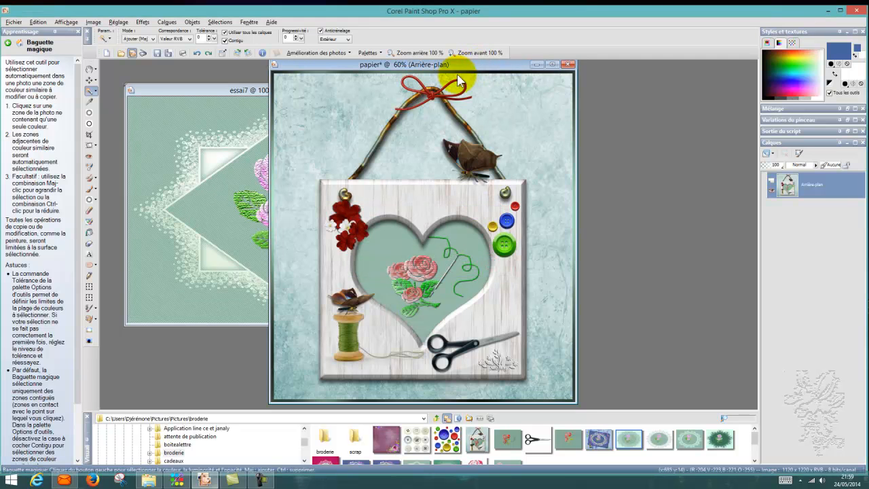
left_click_drag(453, 64, 649, 67)
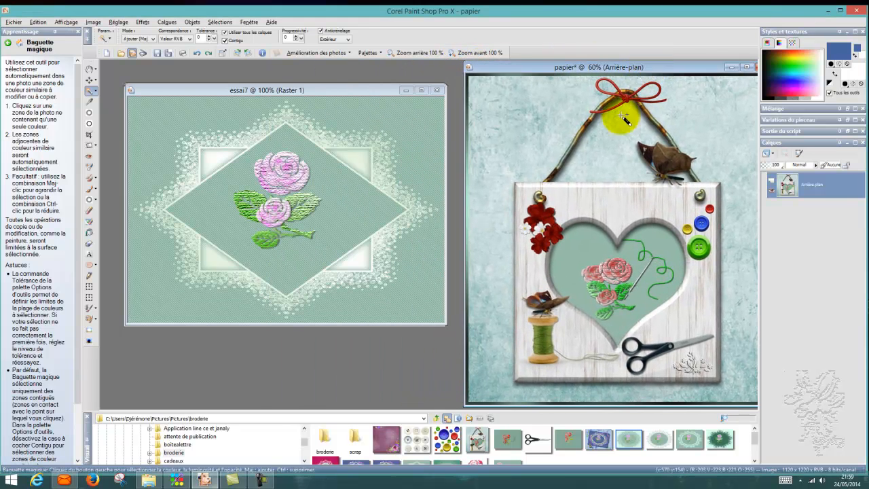
left_click_drag(352, 96, 692, 87)
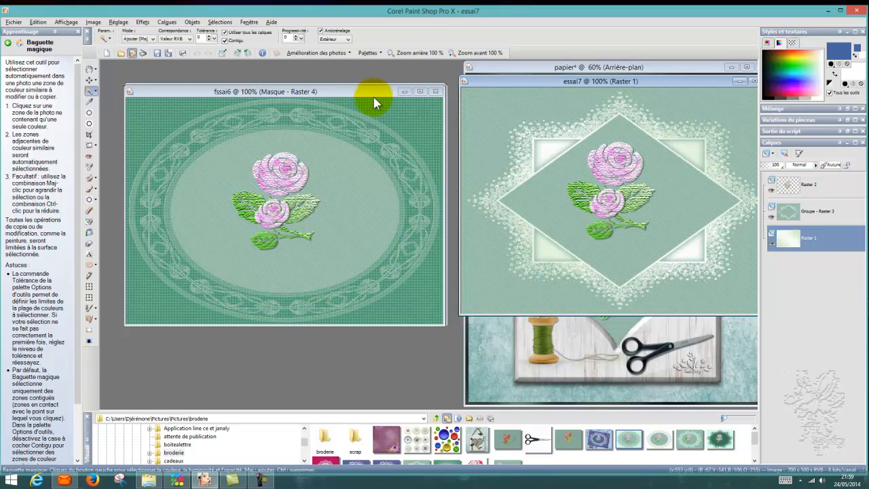
left_click_drag(366, 99, 705, 76)
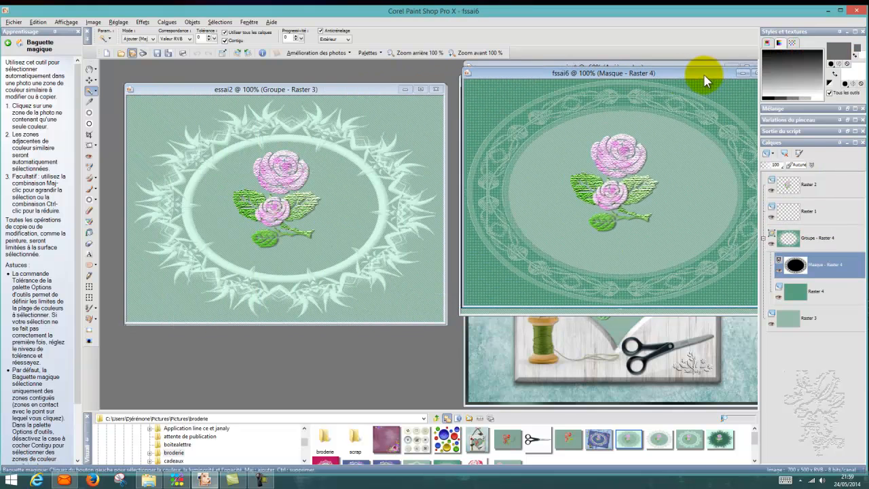
left_click_drag(356, 90, 673, 67)
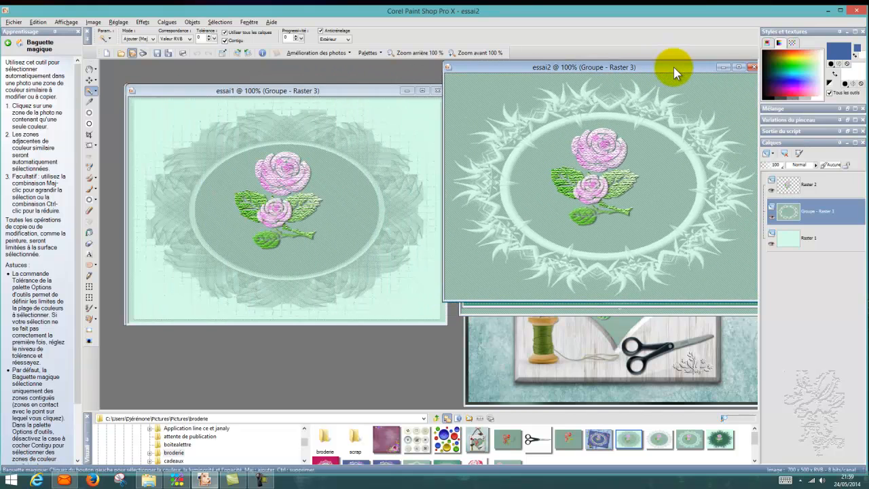
left_click_drag(372, 91, 698, 68)
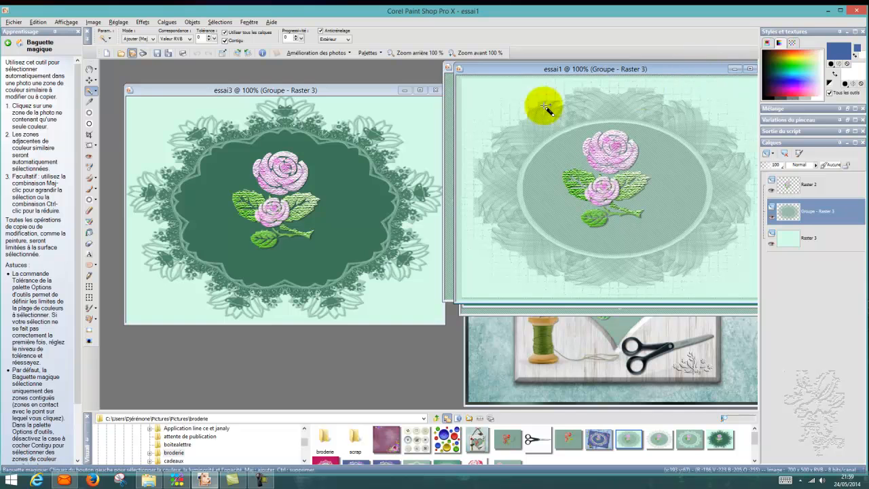
mouse_move(376, 91)
left_mouse_down()
mouse_move(488, 95)
mouse_move(394, 101)
mouse_move(376, 86)
left_mouse_up()
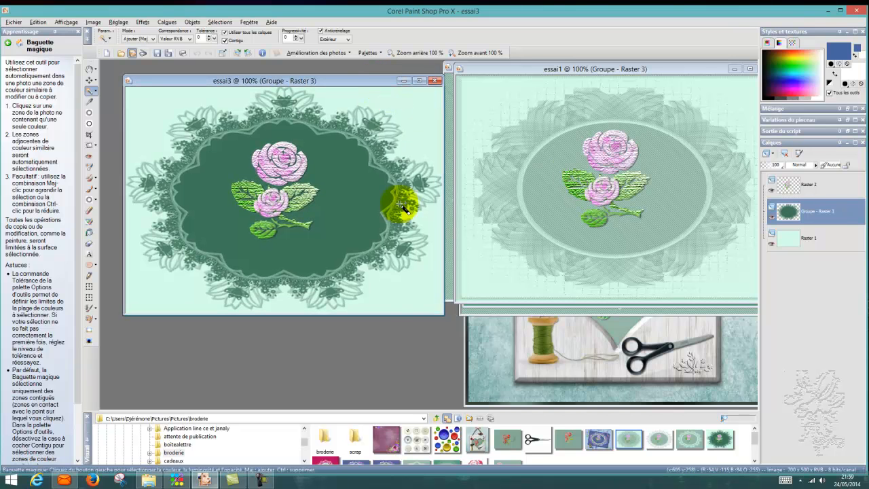
left_click(261, 481)
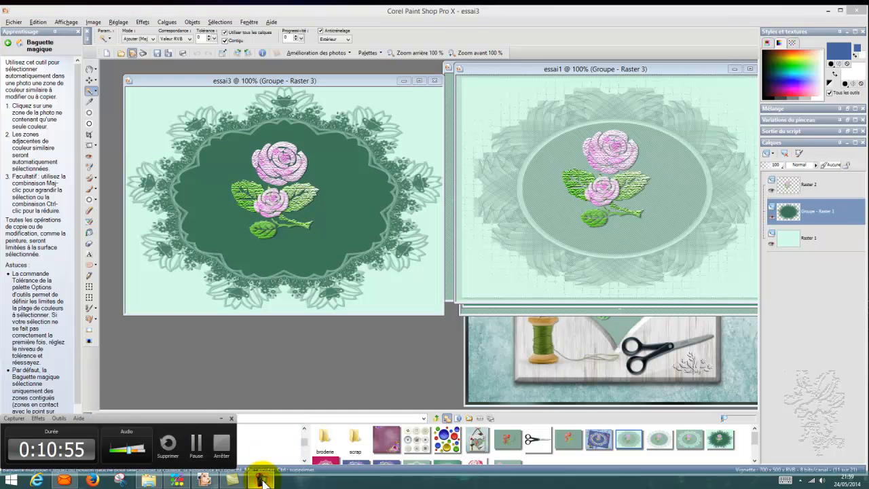
left_click(220, 449)
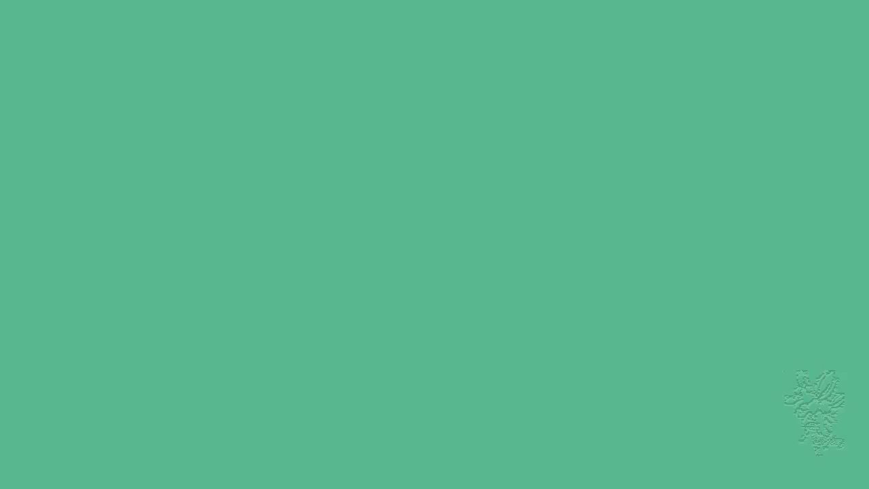